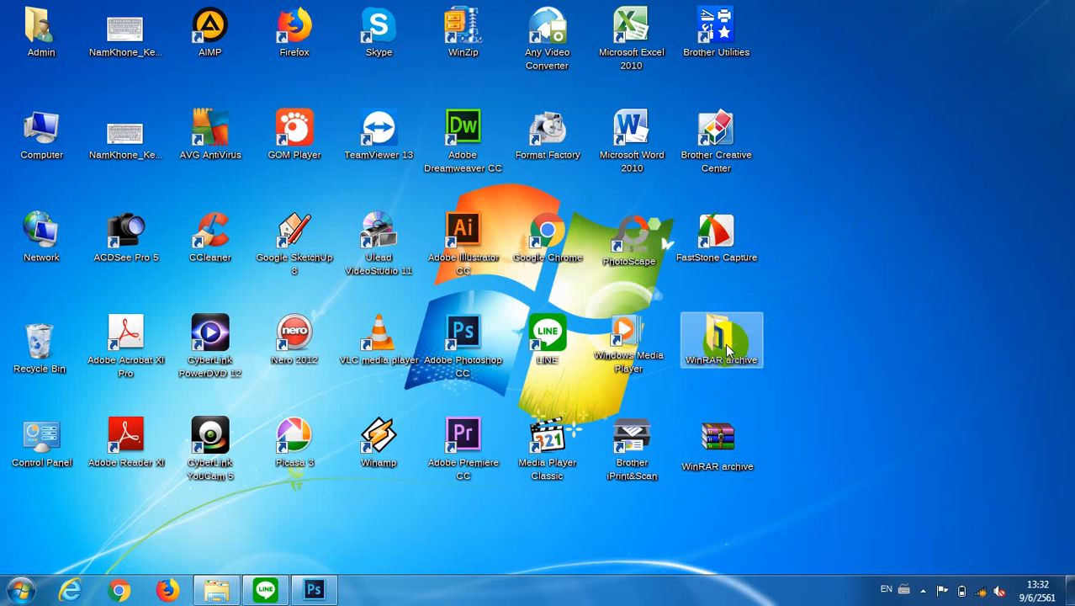
# Move the WinRAR archive folder and the archive file apart into empty desktop space and open the folder
pyautogui.moveTo(727, 347); pyautogui.dragTo(907, 372)
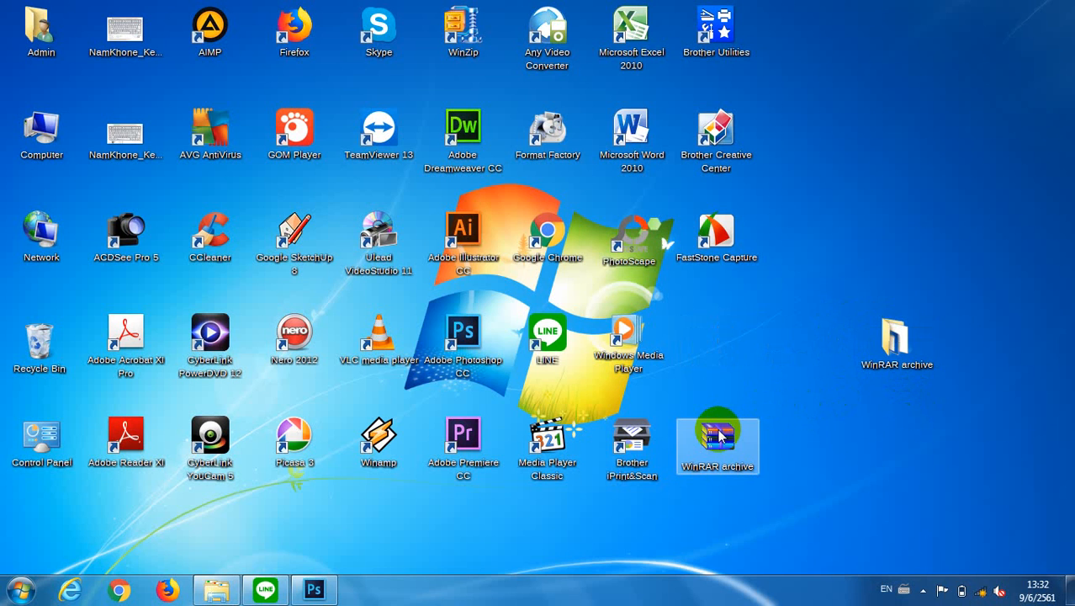
pyautogui.moveTo(721, 435); pyautogui.dragTo(765, 435)
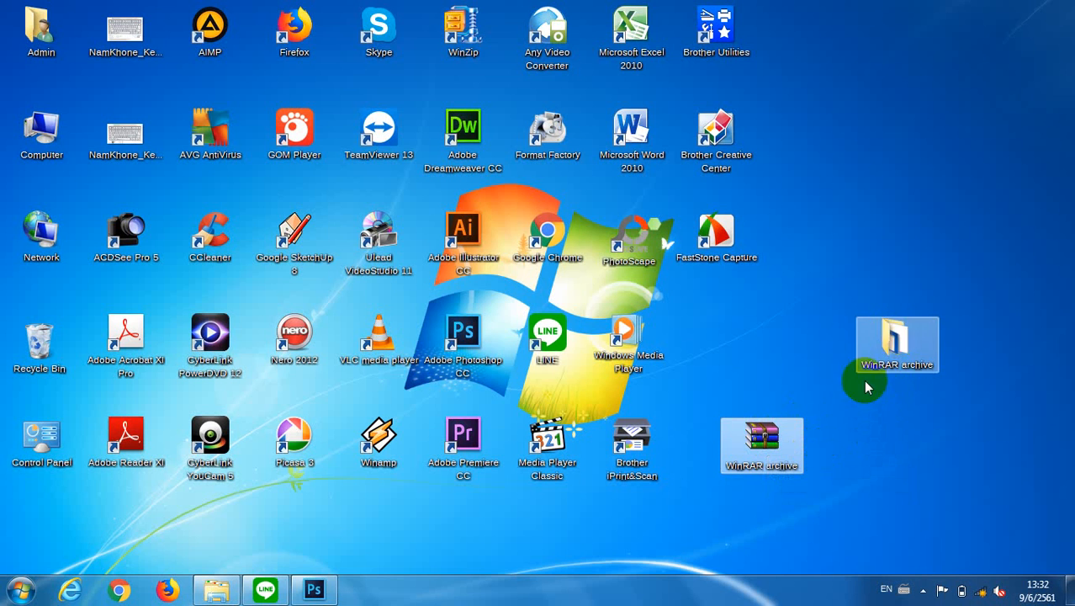
pyautogui.click(893, 353)
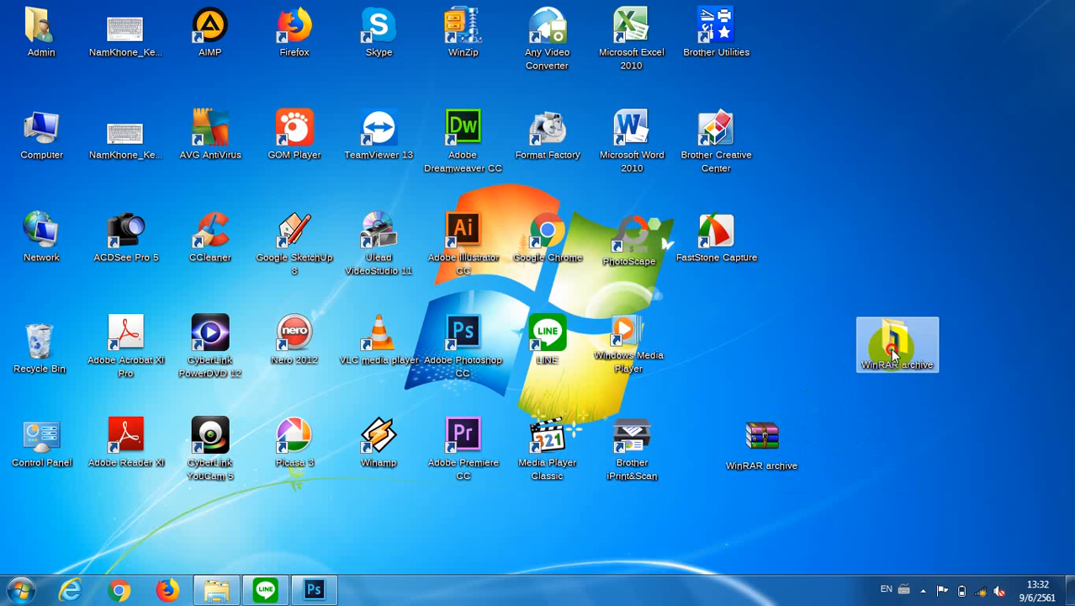
pyautogui.doubleClick(893, 353)
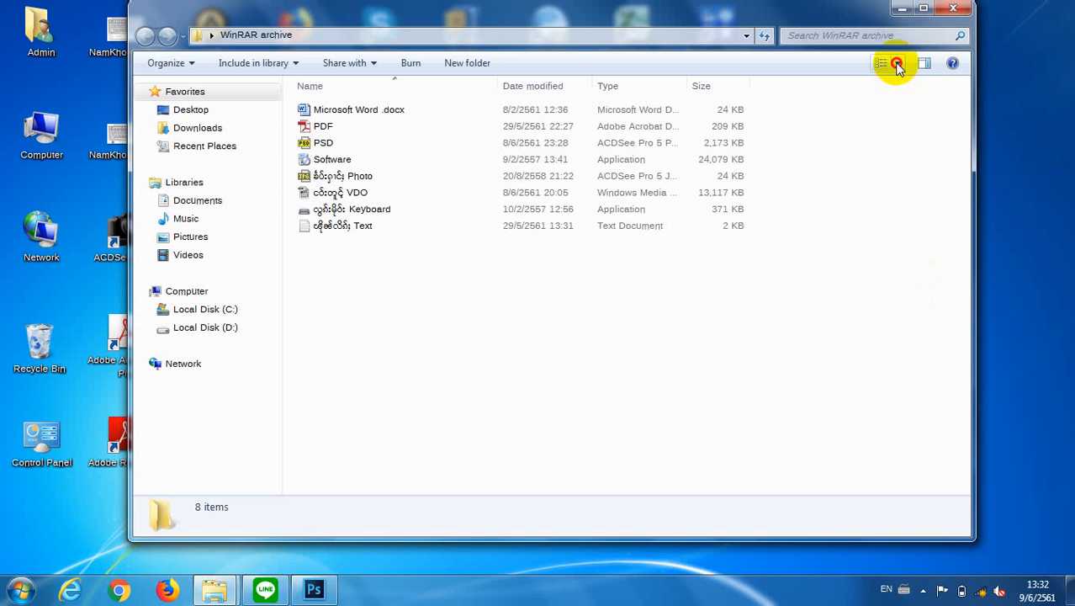
# Display the contents of the WinRAR archive folder as large icons
pyautogui.click(896, 63)
pyautogui.moveTo(896, 149); pyautogui.dragTo(895, 25)
pyautogui.click(897, 35)
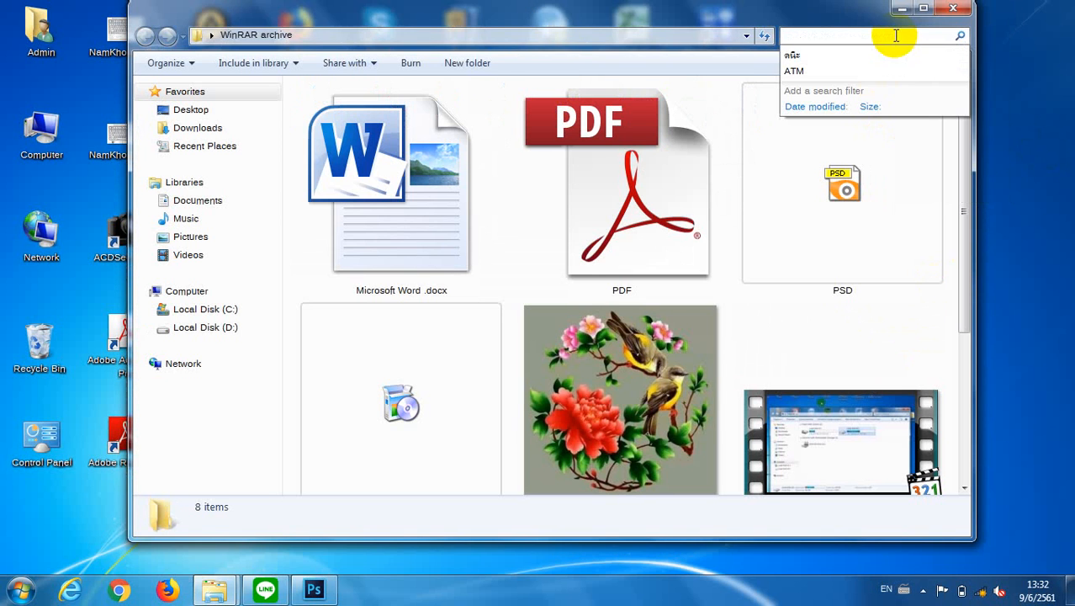
pyautogui.click(934, 148)
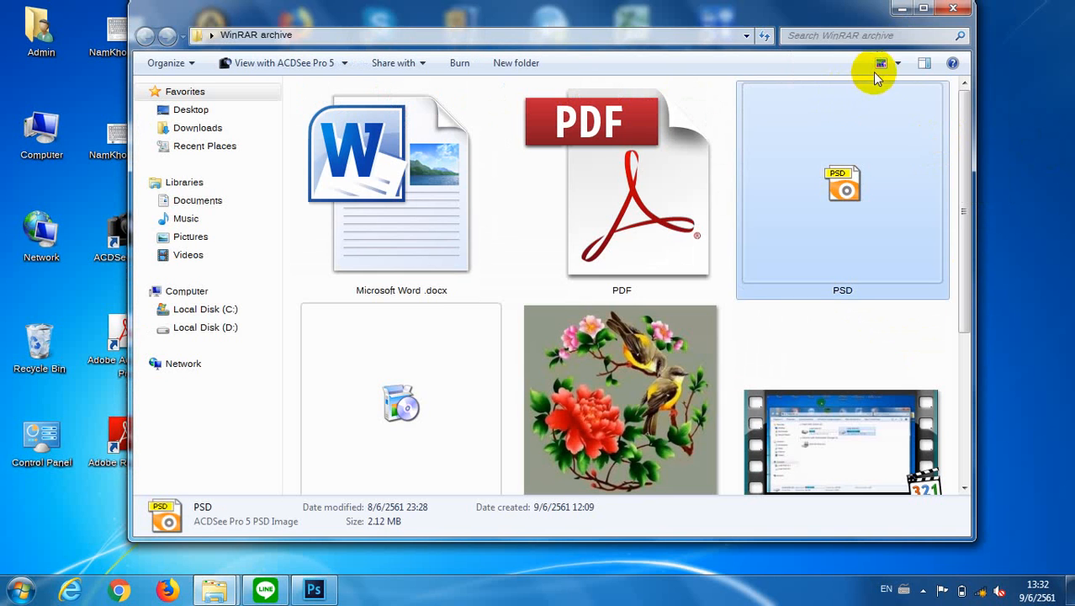
pyautogui.click(898, 67)
pyautogui.moveTo(880, 84); pyautogui.dragTo(892, 94)
pyautogui.click(664, 255)
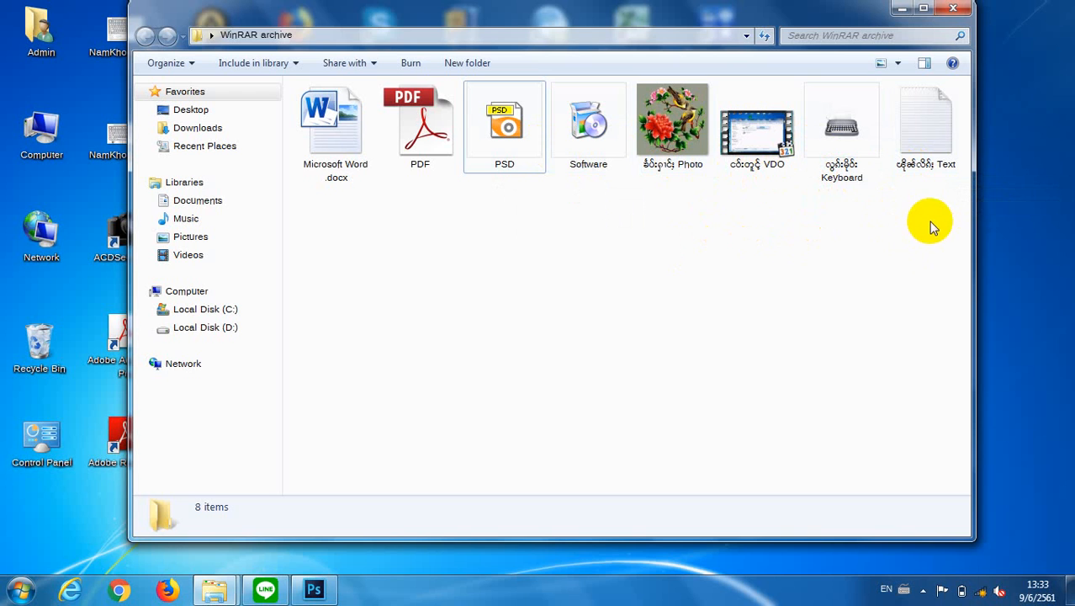
# Check the combined properties of all files in the WinRAR archive folder to see their total size
pyautogui.moveTo(933, 212); pyautogui.dragTo(312, 139)
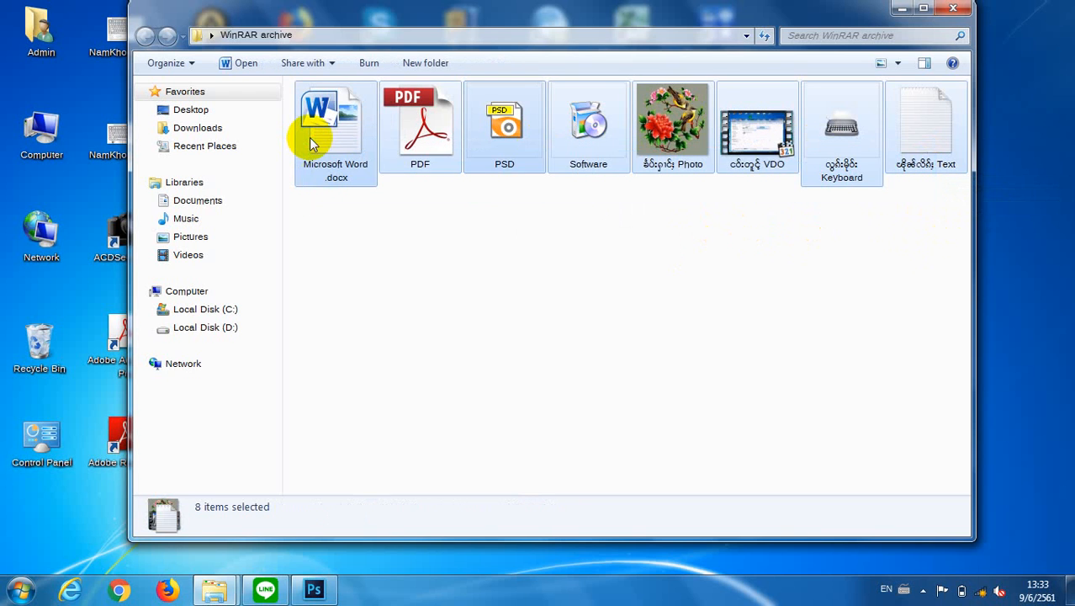
pyautogui.rightClick(341, 167)
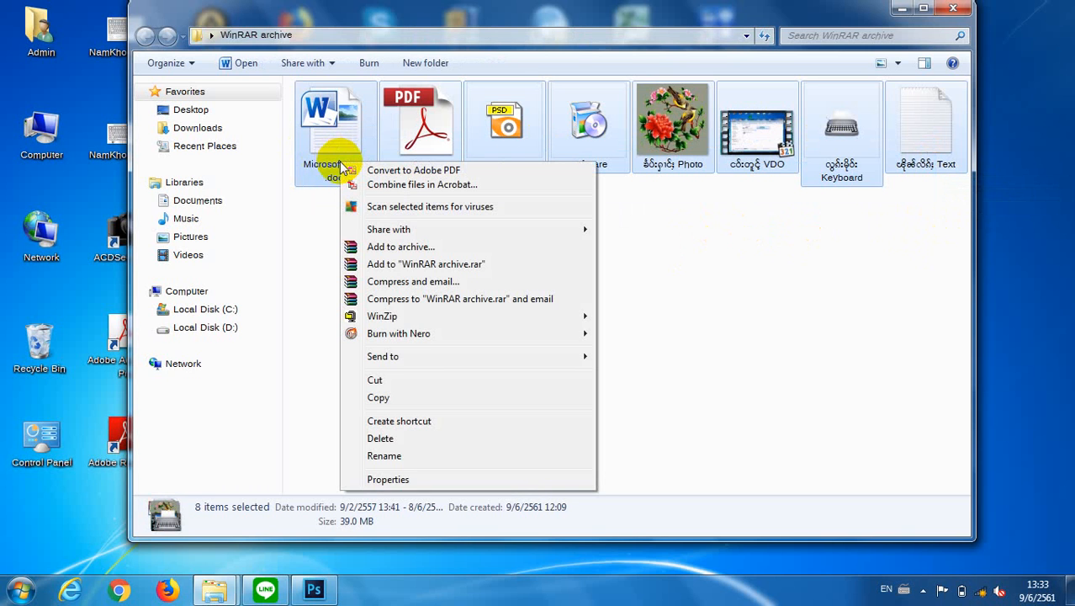
pyautogui.click(436, 481)
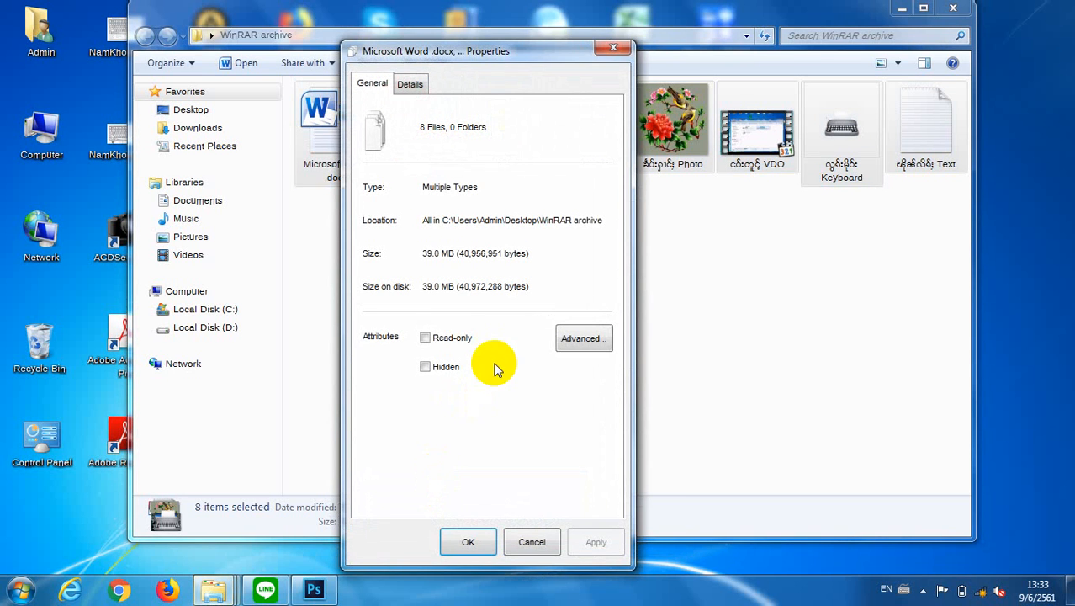
pyautogui.moveTo(540, 57); pyautogui.dragTo(751, 63)
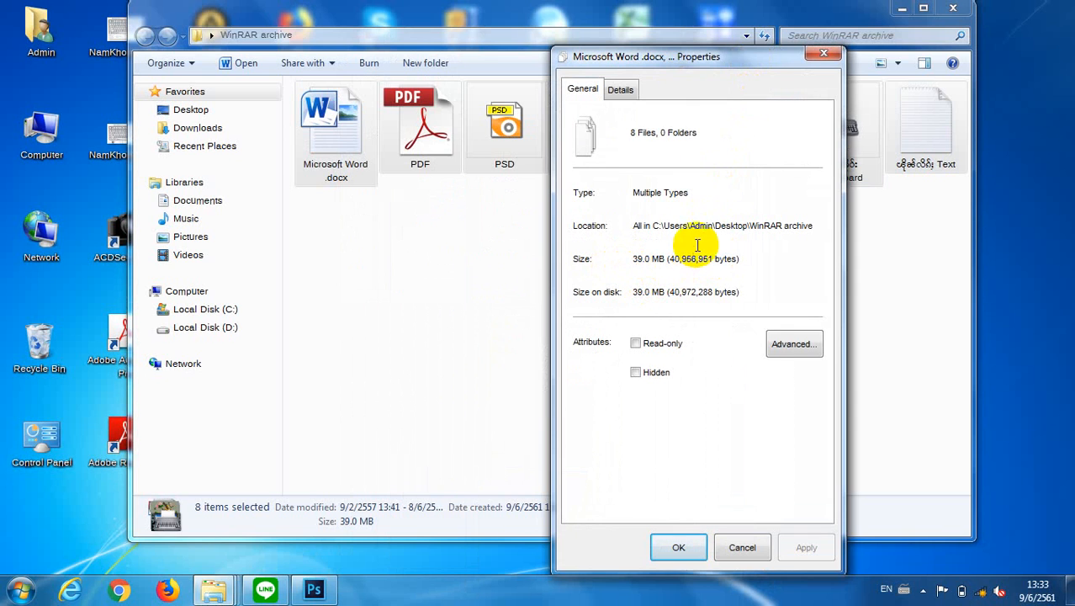
pyautogui.click(822, 54)
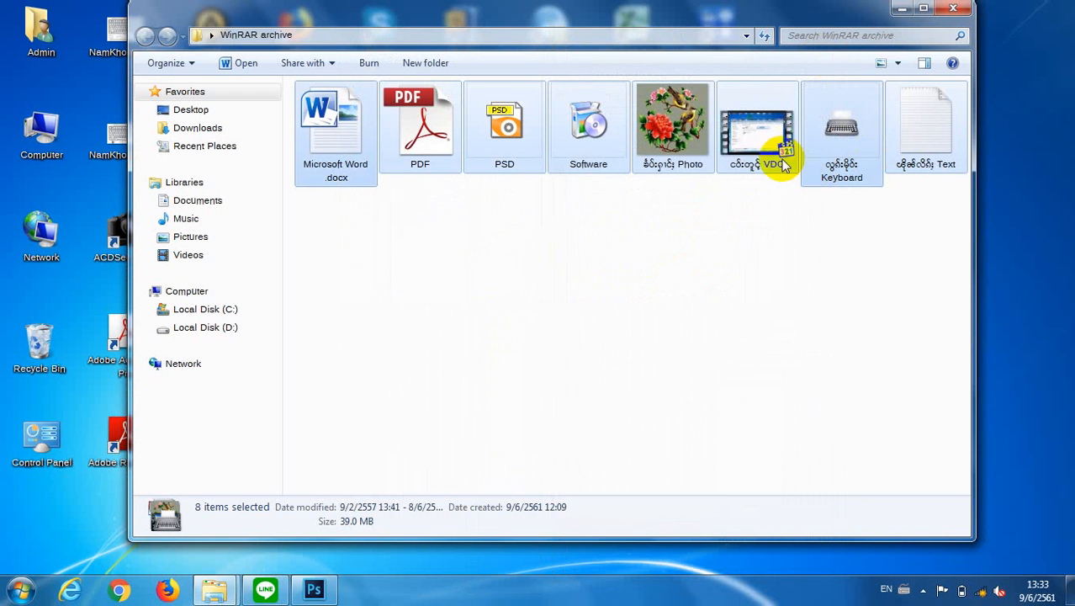
# Compress all the selected files into "WinRAR archive.rar" in the same folder and select the new archive
pyautogui.rightClick(588, 166)
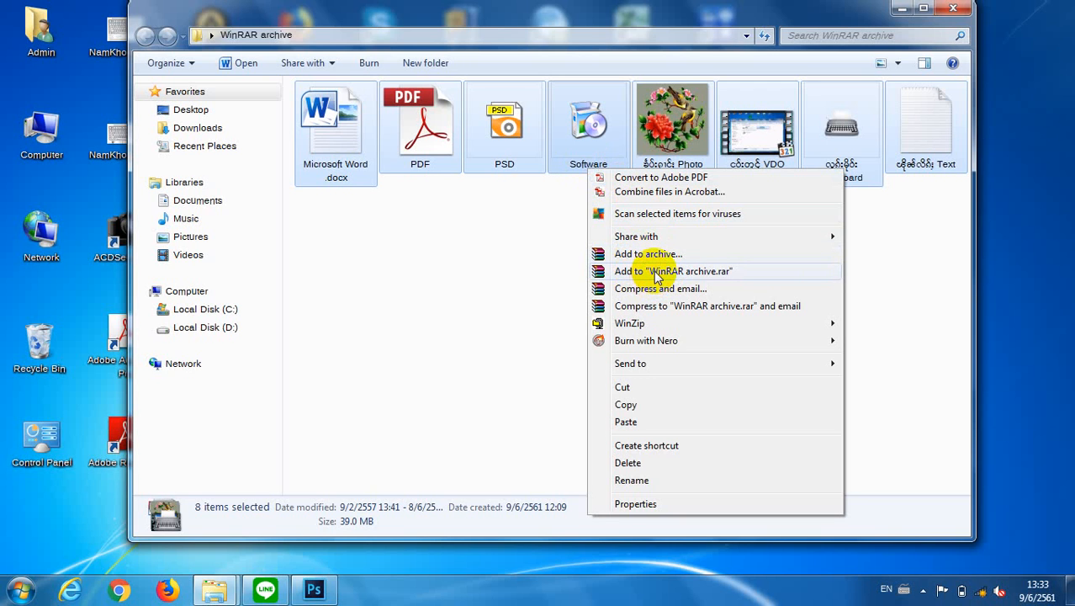
pyautogui.click(657, 273)
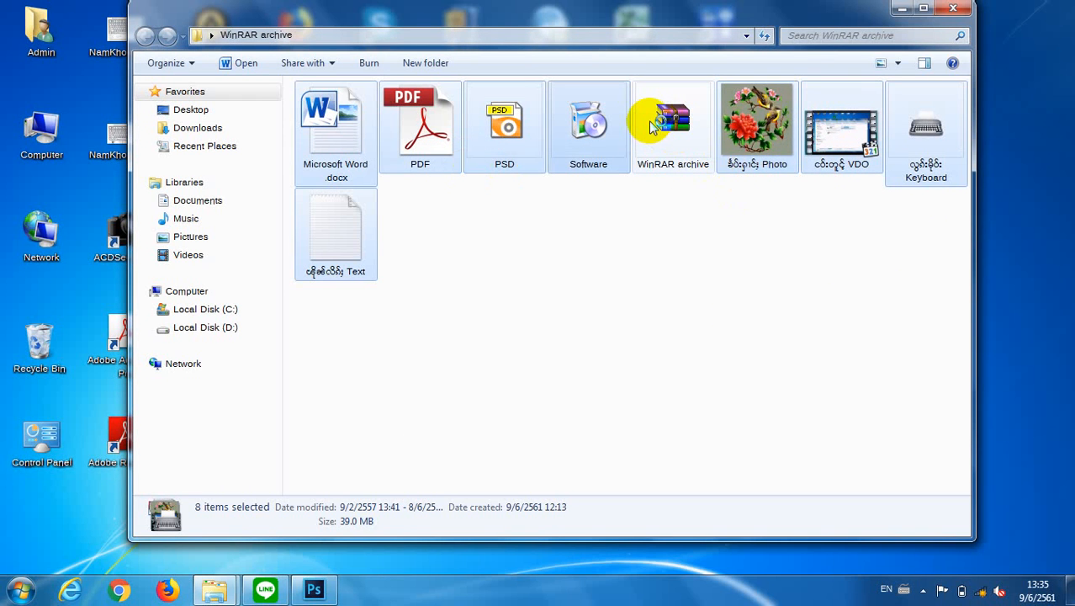
pyautogui.click(675, 122)
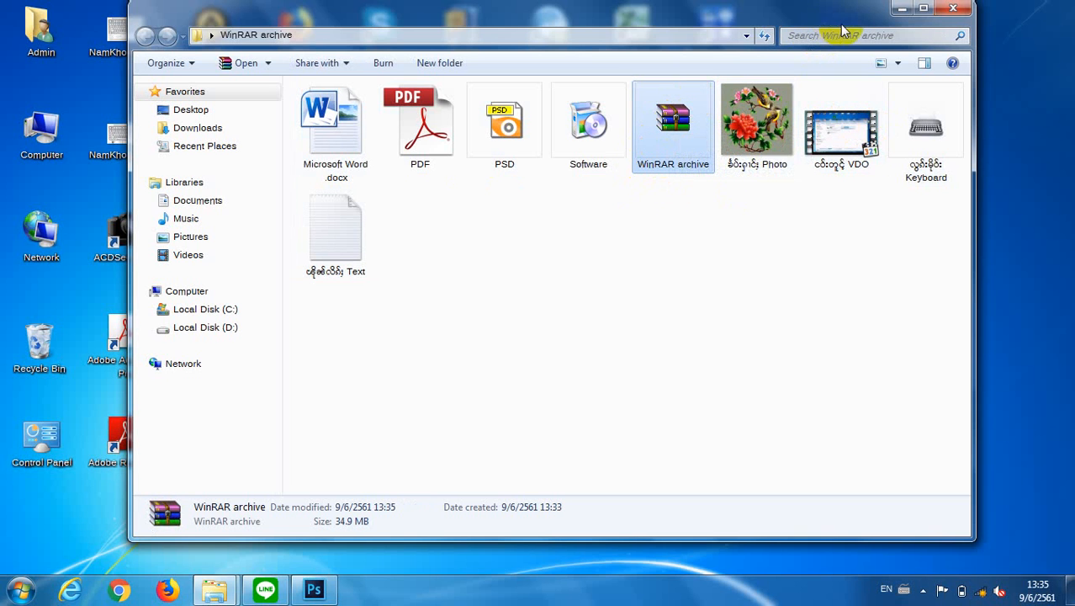
# Minimize the folder window and delete the old WinRAR archive file from the desktop to the Recycle Bin
pyautogui.click(898, 10)
pyautogui.click(772, 442)
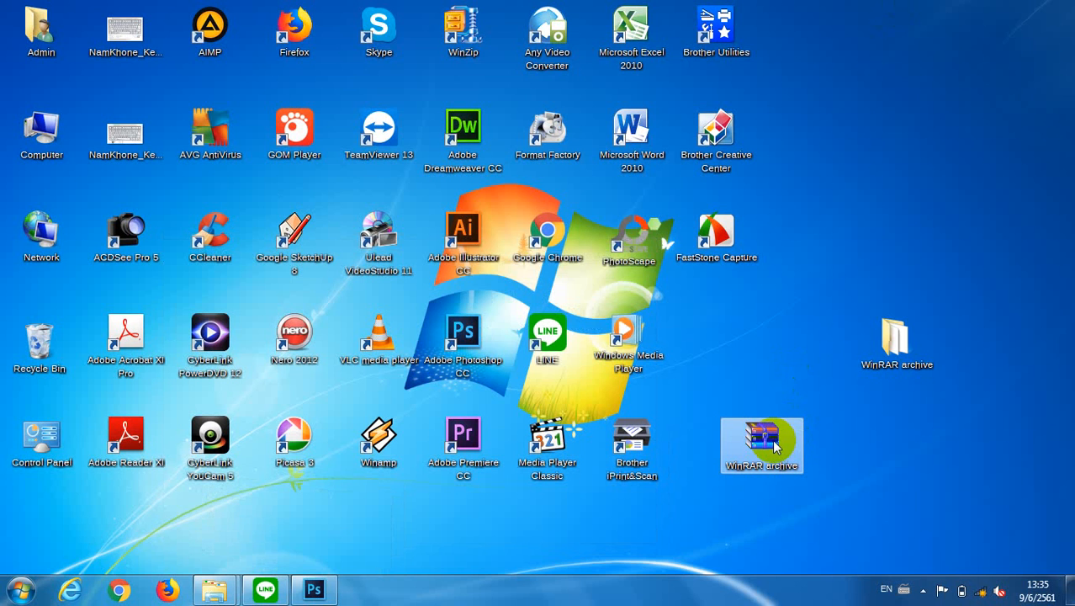
pyautogui.rightClick(774, 446)
pyautogui.click(809, 389)
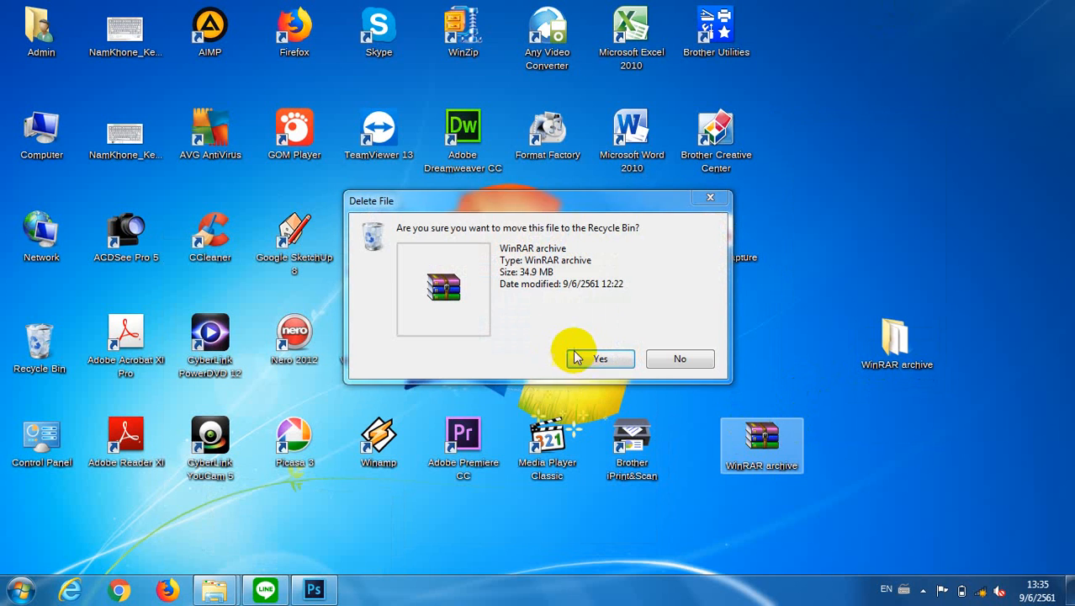
pyautogui.click(600, 358)
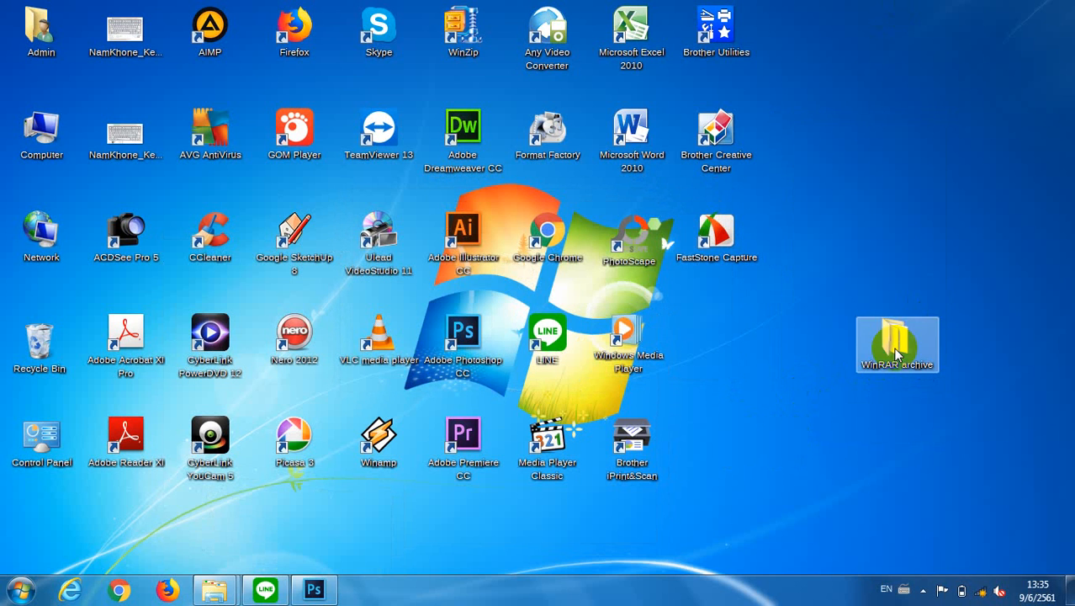
# Move the new WinRAR archive file out of its folder onto the desktop and minimize the folder window
pyautogui.doubleClick(897, 345)
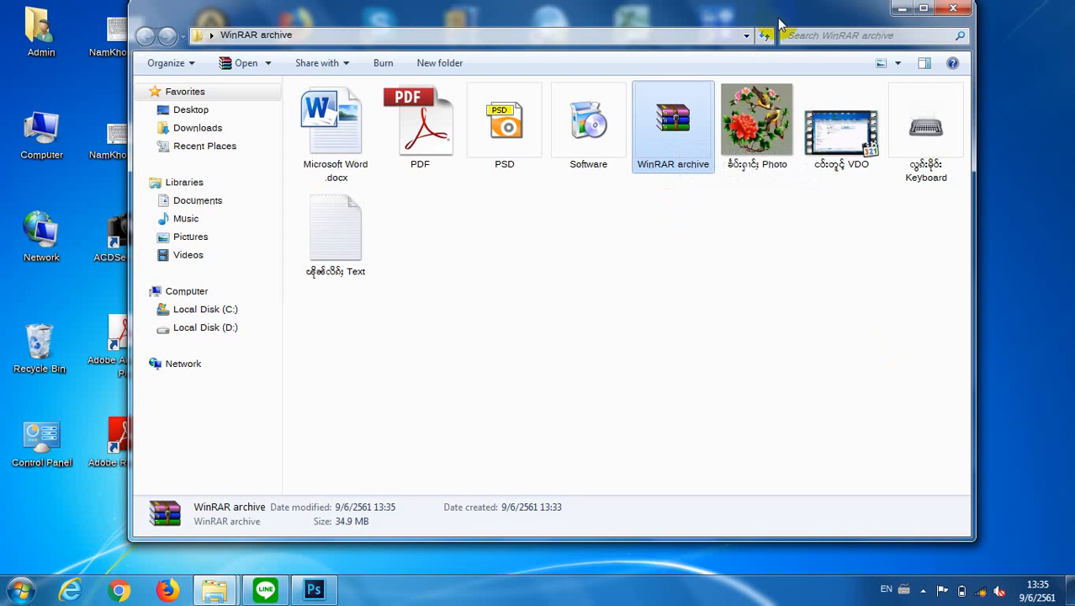
pyautogui.moveTo(779, 23); pyautogui.dragTo(628, 115)
pyautogui.moveTo(617, 42); pyautogui.dragTo(620, 39)
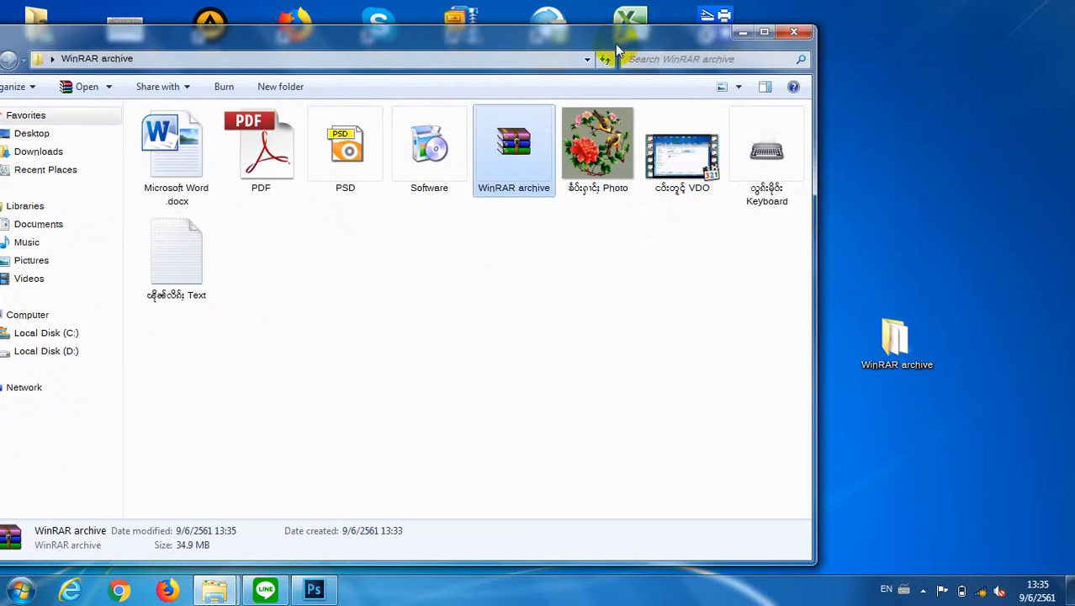
pyautogui.moveTo(515, 172); pyautogui.dragTo(910, 244)
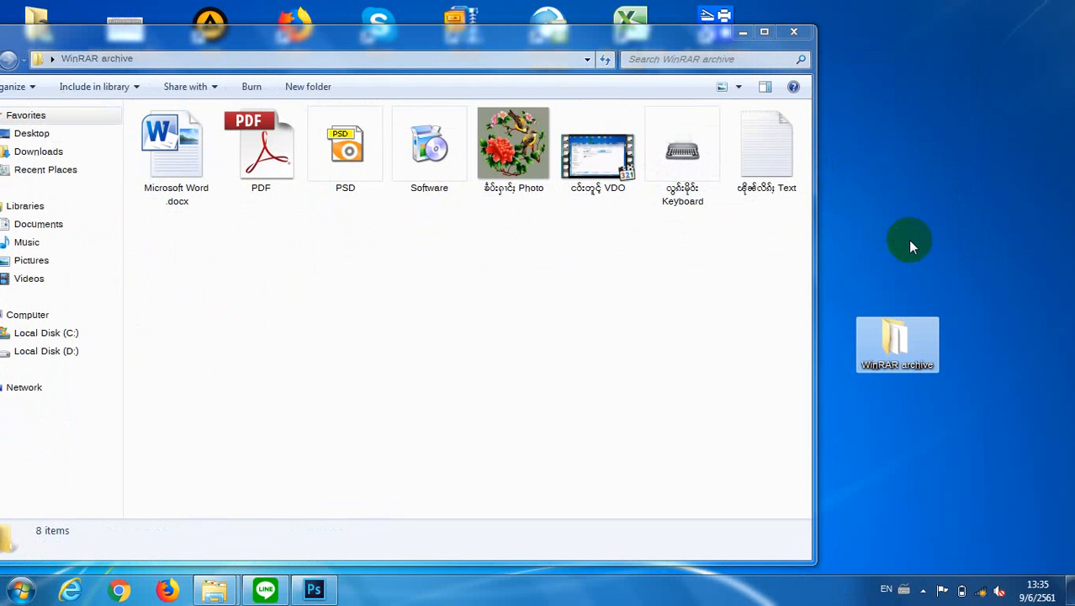
pyautogui.click(743, 32)
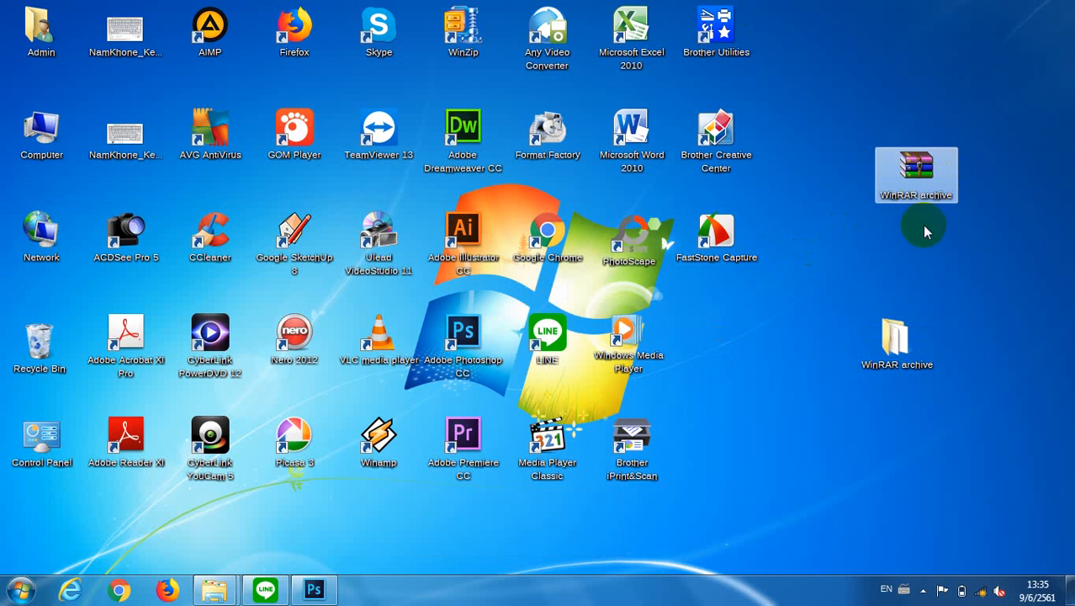
# Create a folder named New folder on the desktop
pyautogui.moveTo(916, 168); pyautogui.dragTo(908, 349)
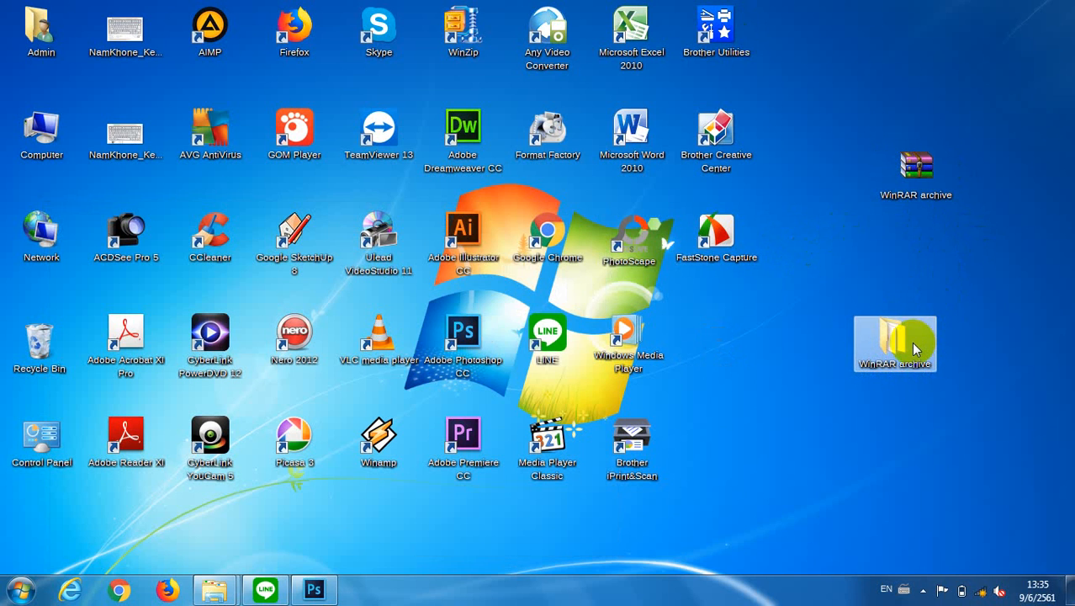
pyautogui.click(967, 214)
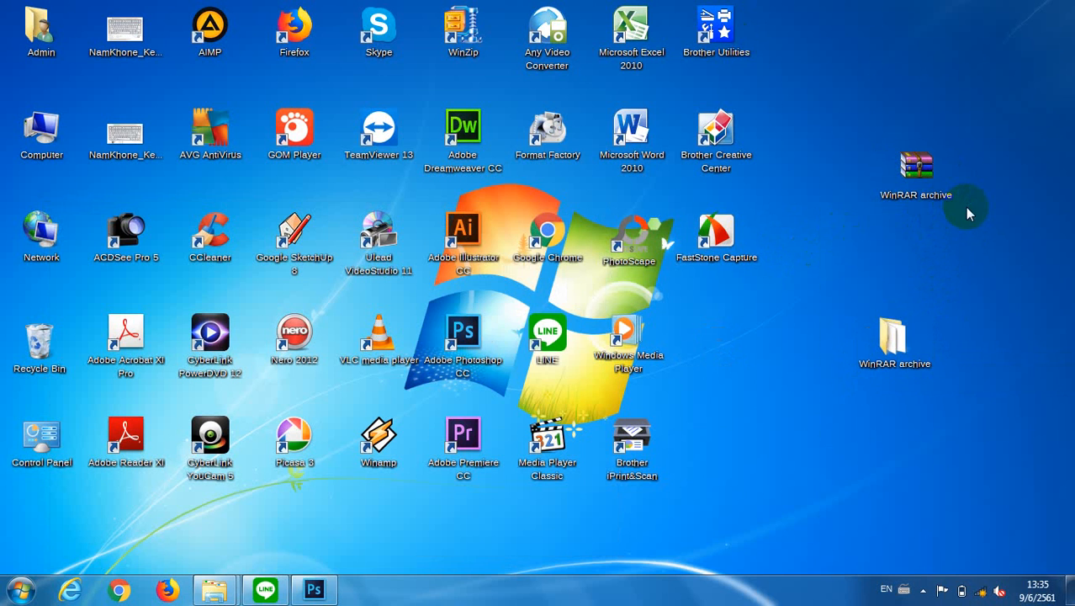
pyautogui.rightClick(967, 214)
pyautogui.moveTo(890, 374)
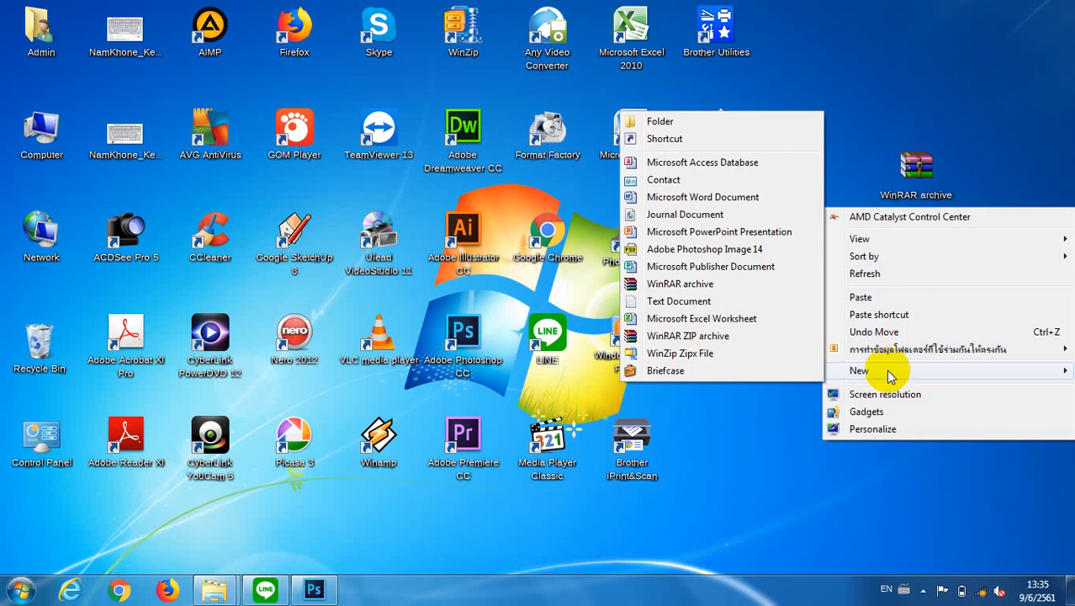
pyautogui.click(677, 122)
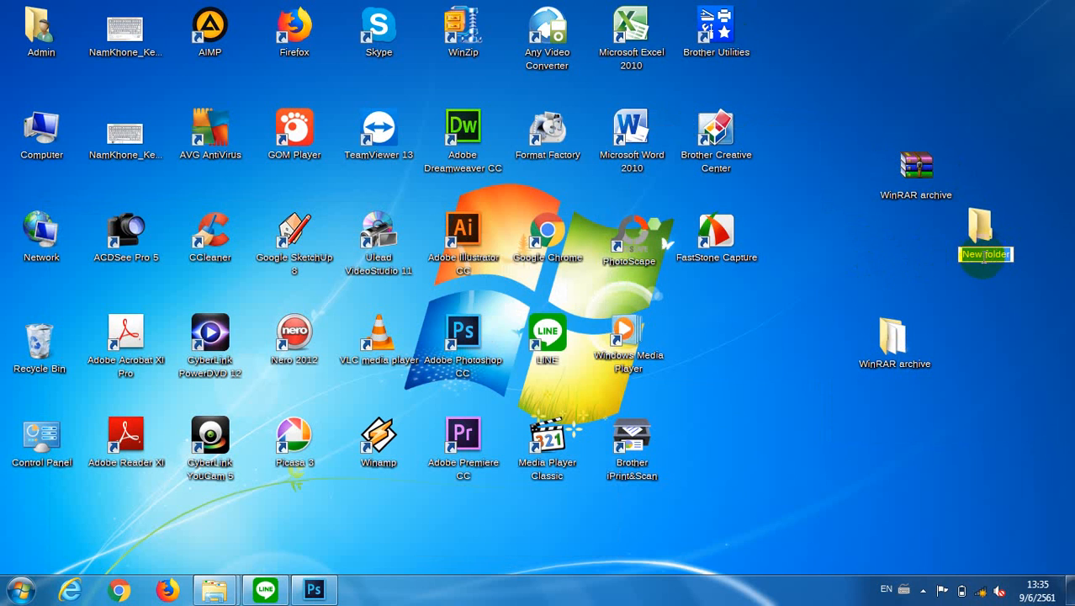
pyautogui.click(967, 228)
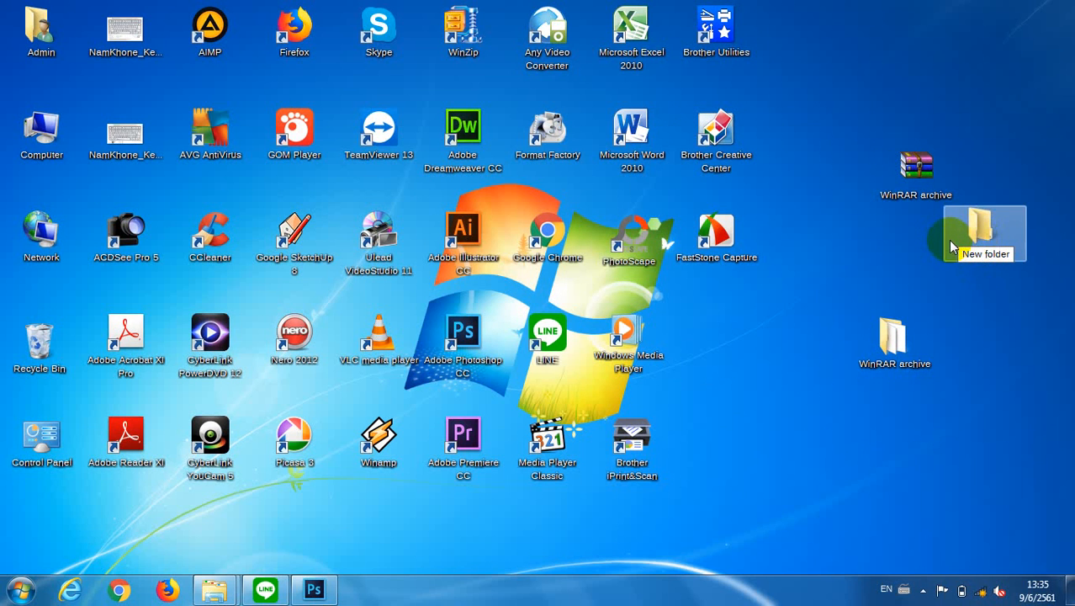
# Move the WinRAR archive file from the desktop into New folder
pyautogui.click(915, 202)
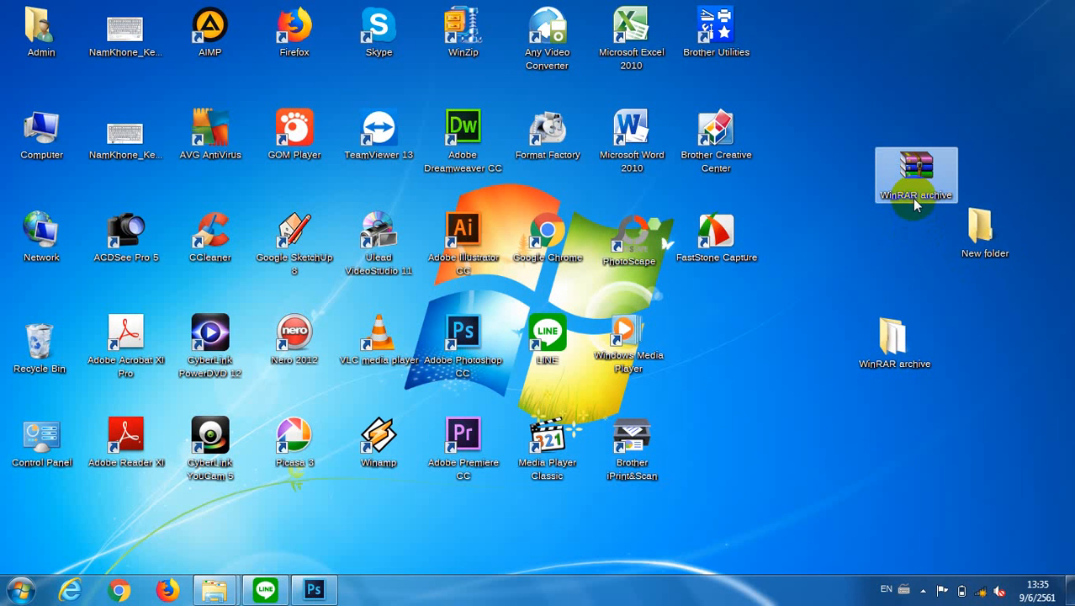
pyautogui.moveTo(915, 191); pyautogui.dragTo(973, 236)
pyautogui.click(973, 236)
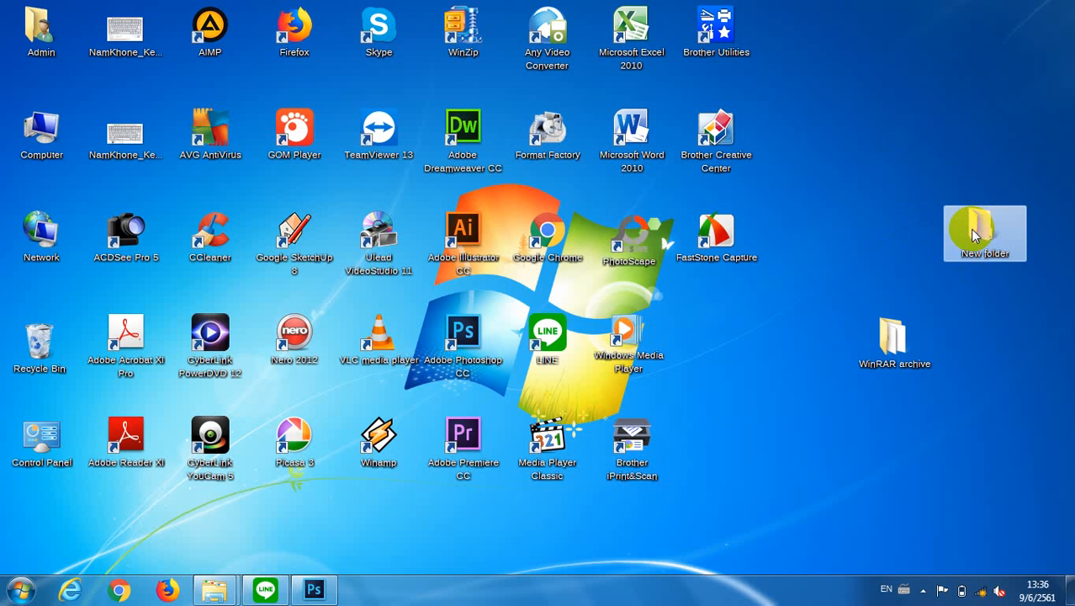
# Open New folder and display its contents as large icons, with the window nearer the middle of the desktop
pyautogui.click(973, 236)
pyautogui.doubleClick(973, 235)
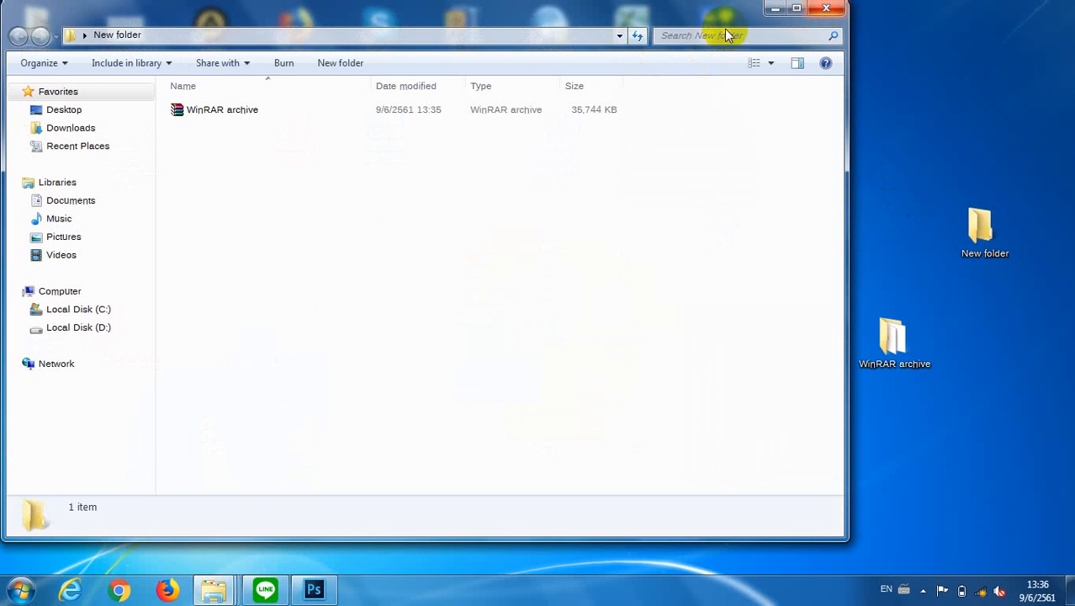
pyautogui.click(771, 63)
pyautogui.moveTo(773, 149); pyautogui.dragTo(772, 45)
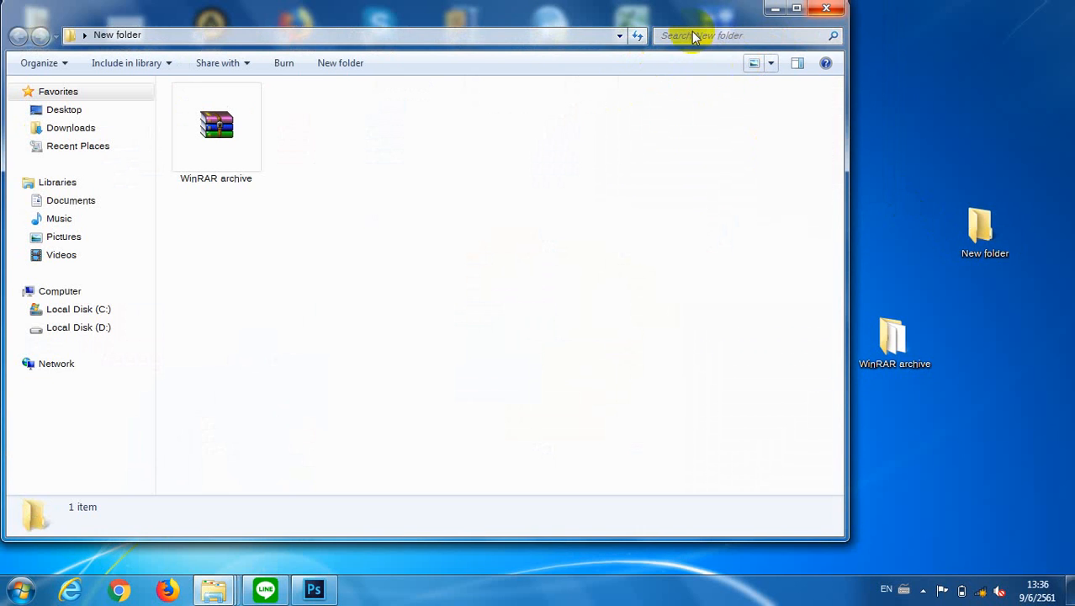
pyautogui.moveTo(701, 19); pyautogui.dragTo(823, 33)
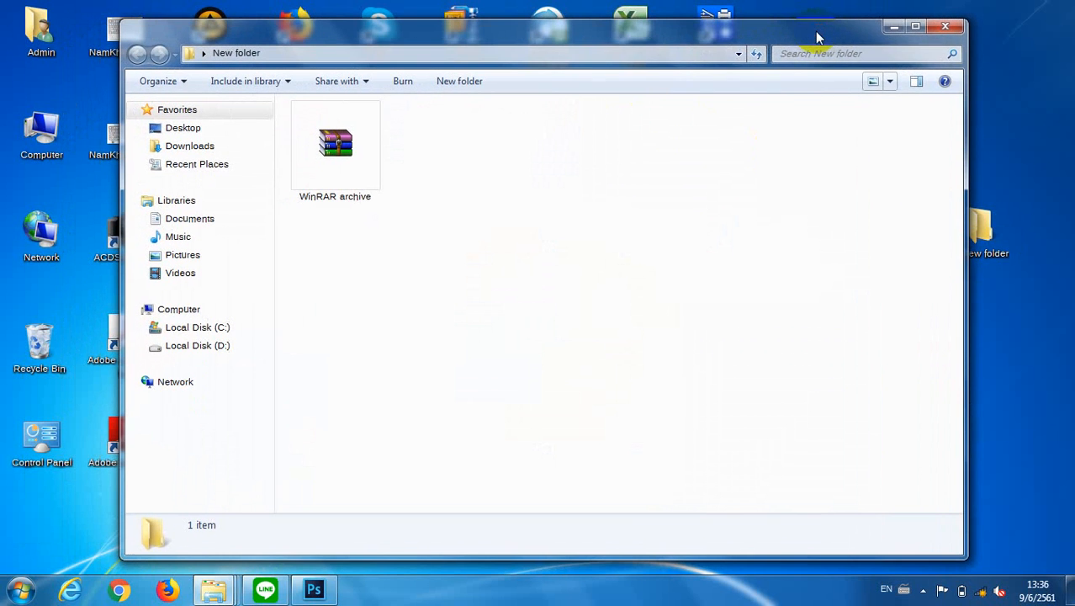
# Extract the WinRAR archive directly into New folder
pyautogui.click(334, 175)
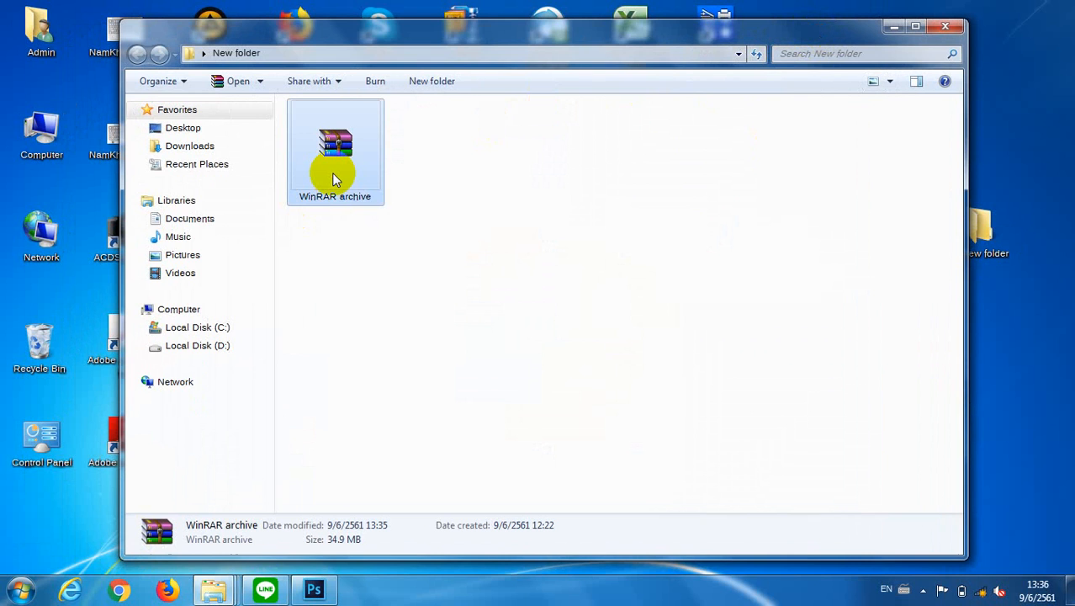
pyautogui.rightClick(331, 173)
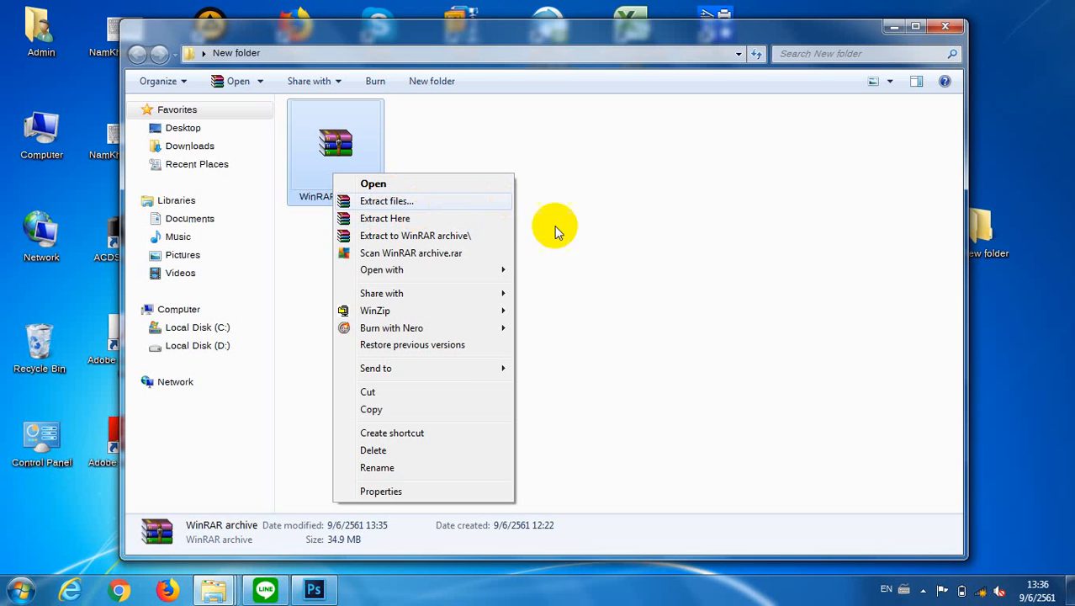
pyautogui.click(389, 220)
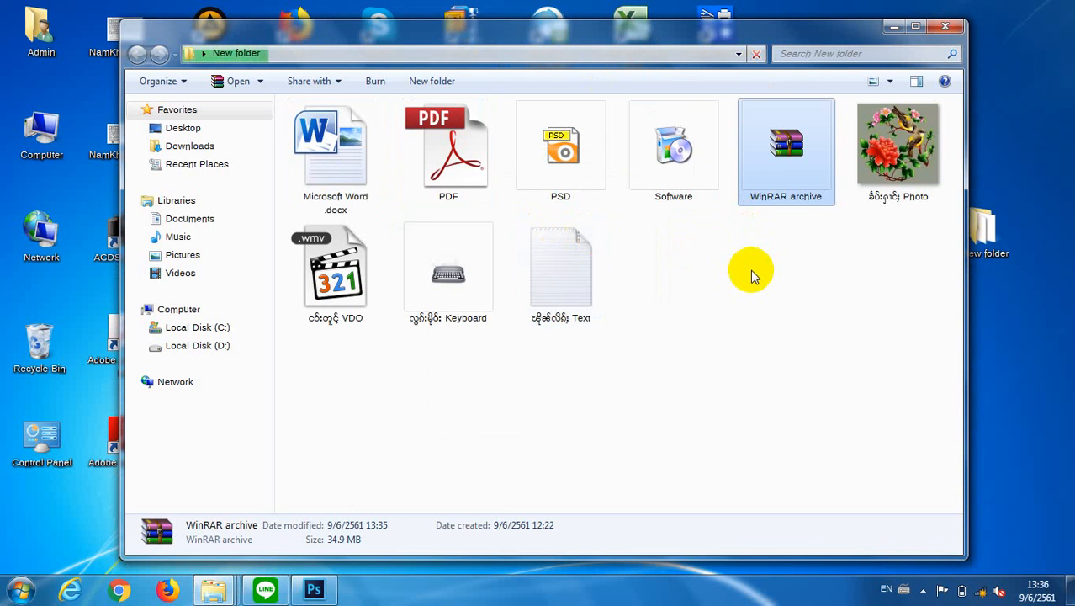
# Narrow the New folder window and move it aside so both desktop folders are uncovered
pyautogui.click(667, 259)
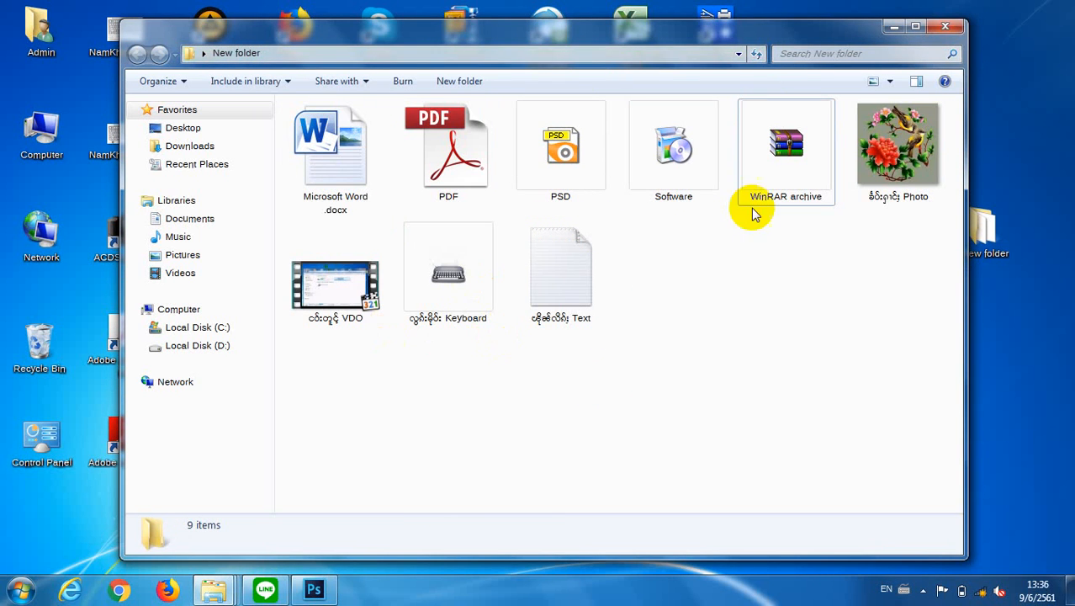
pyautogui.moveTo(967, 57); pyautogui.dragTo(790, 63)
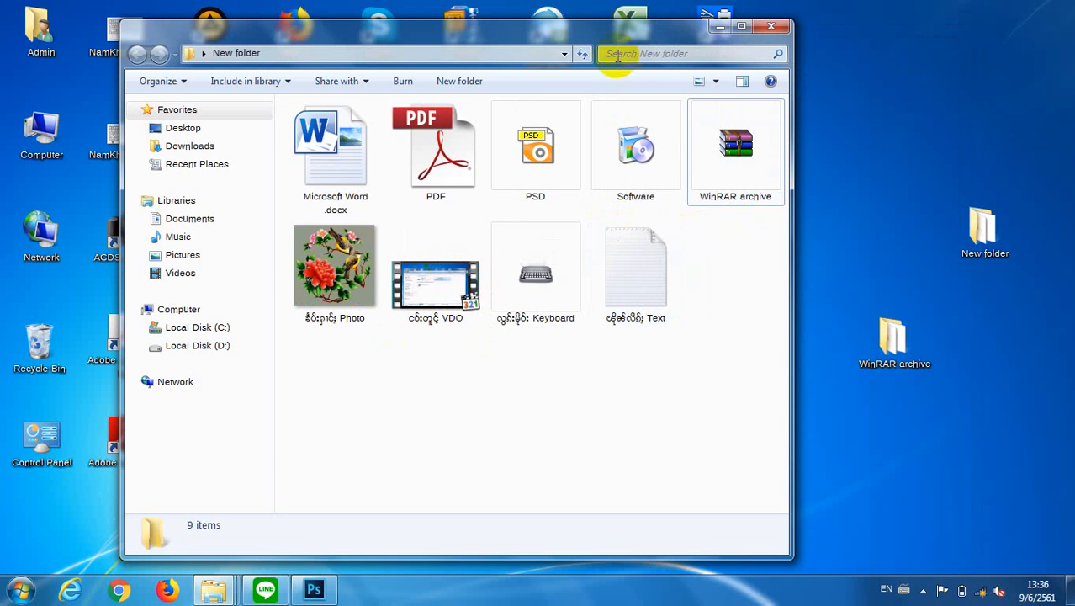
pyautogui.moveTo(609, 44); pyautogui.dragTo(502, 41)
# Open the original WinRAR archive folder on the desktop to compare its files with the extracted ones, and close it
pyautogui.click(894, 345)
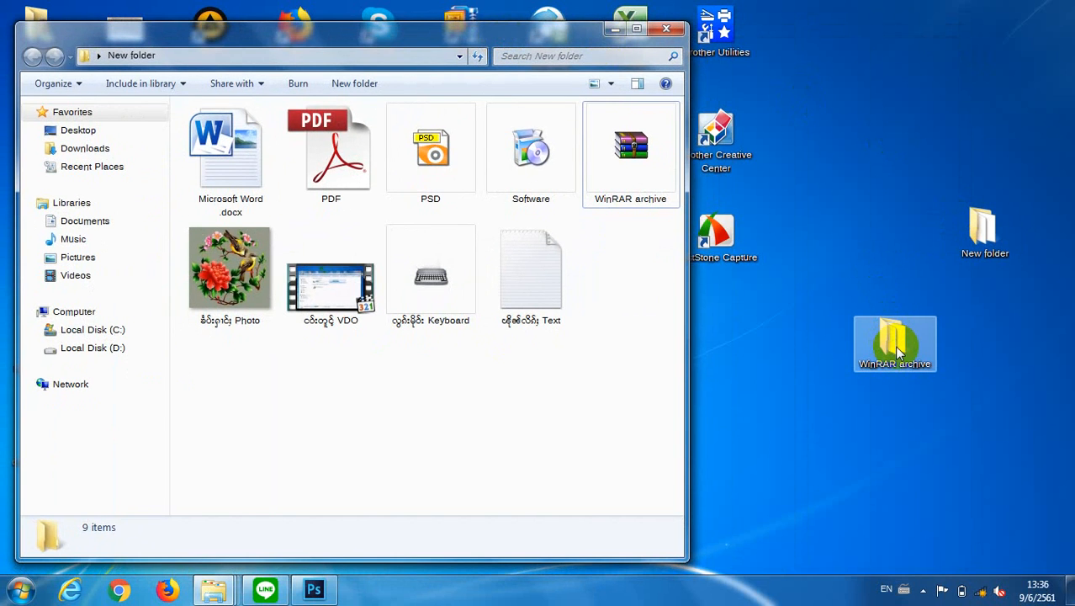
pyautogui.doubleClick(894, 345)
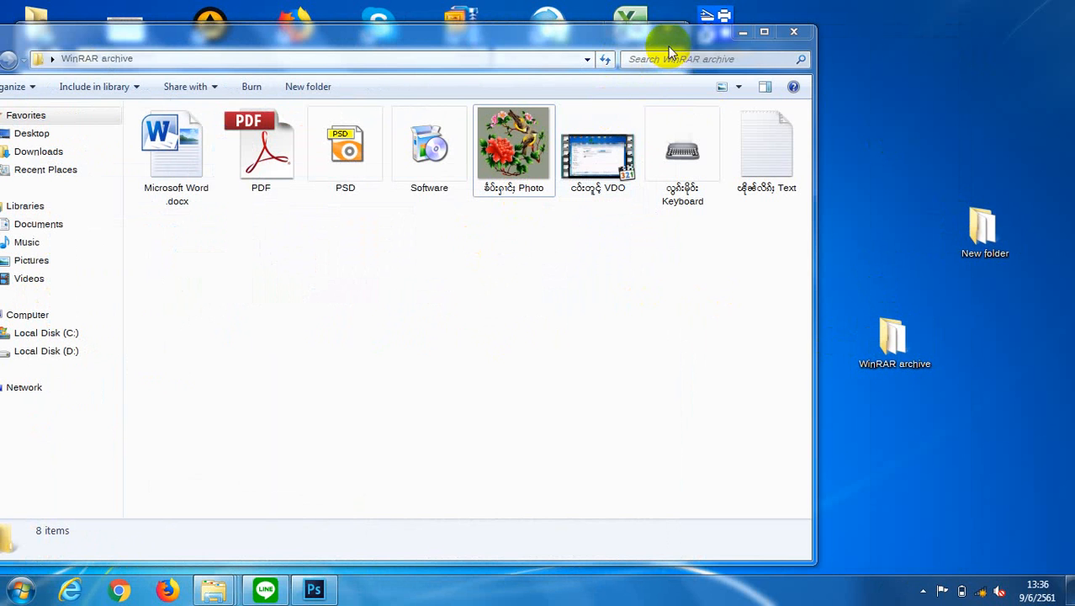
pyautogui.click(787, 38)
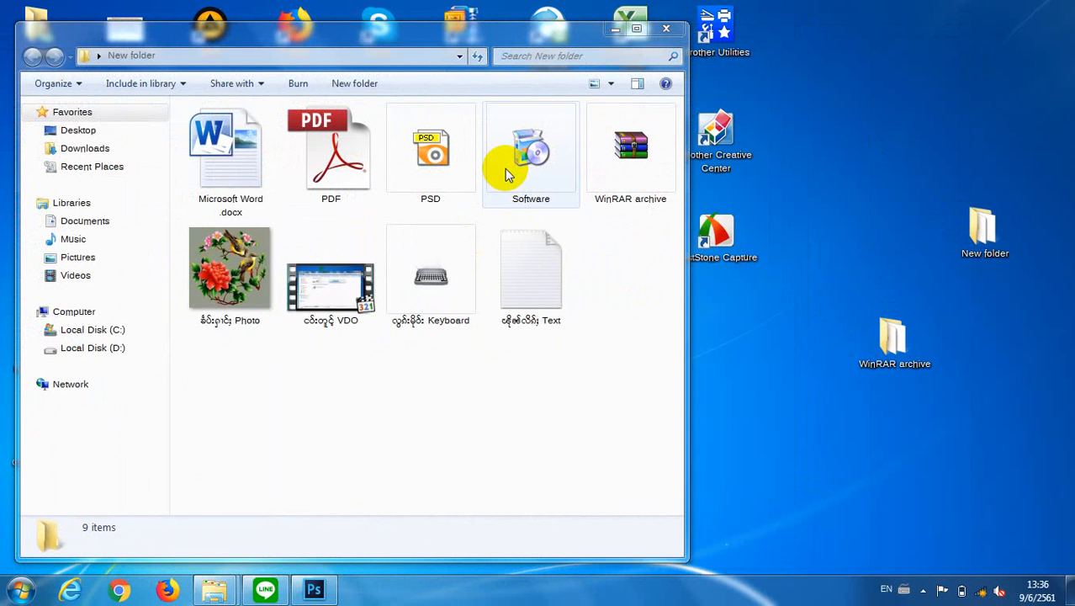
# Move the New folder window nearer the middle of the desktop and check the WinRAR archive file's size in its properties
pyautogui.moveTo(600, 36); pyautogui.dragTo(719, 83)
pyautogui.click(757, 206)
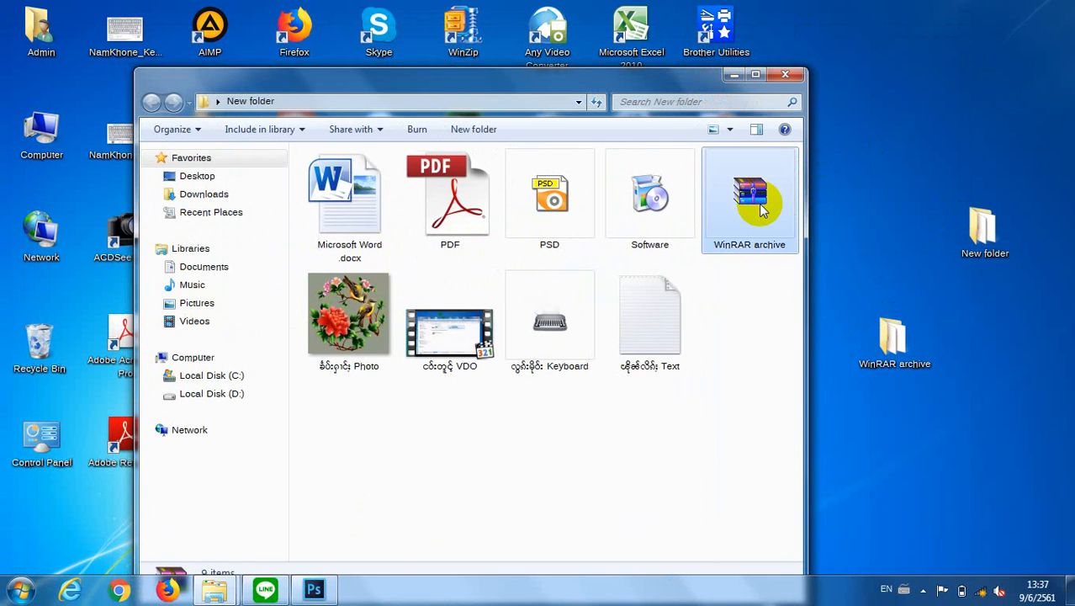
pyautogui.rightClick(759, 202)
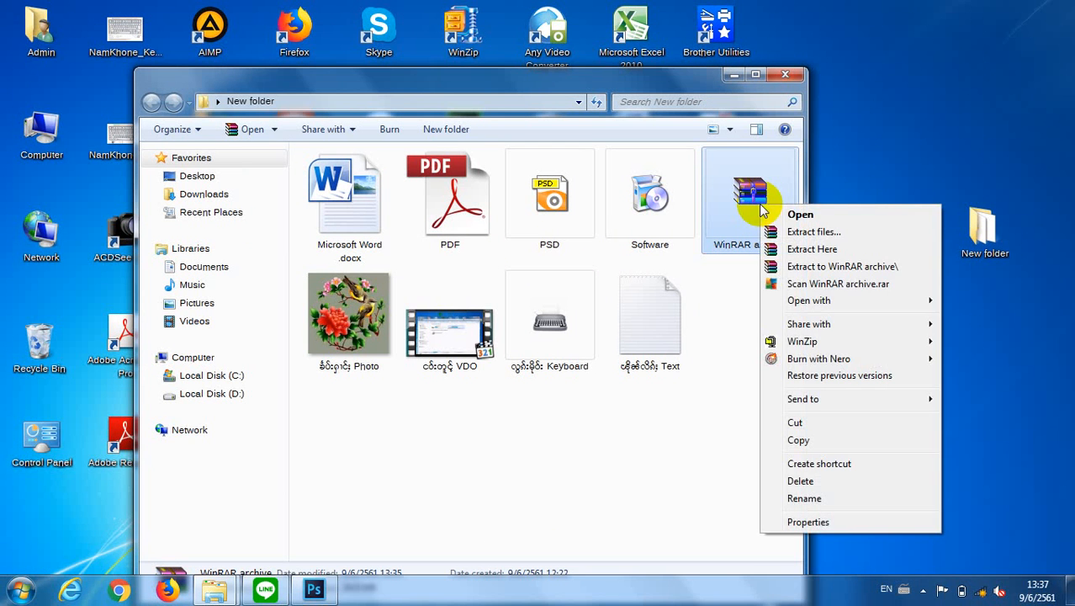
pyautogui.click(774, 522)
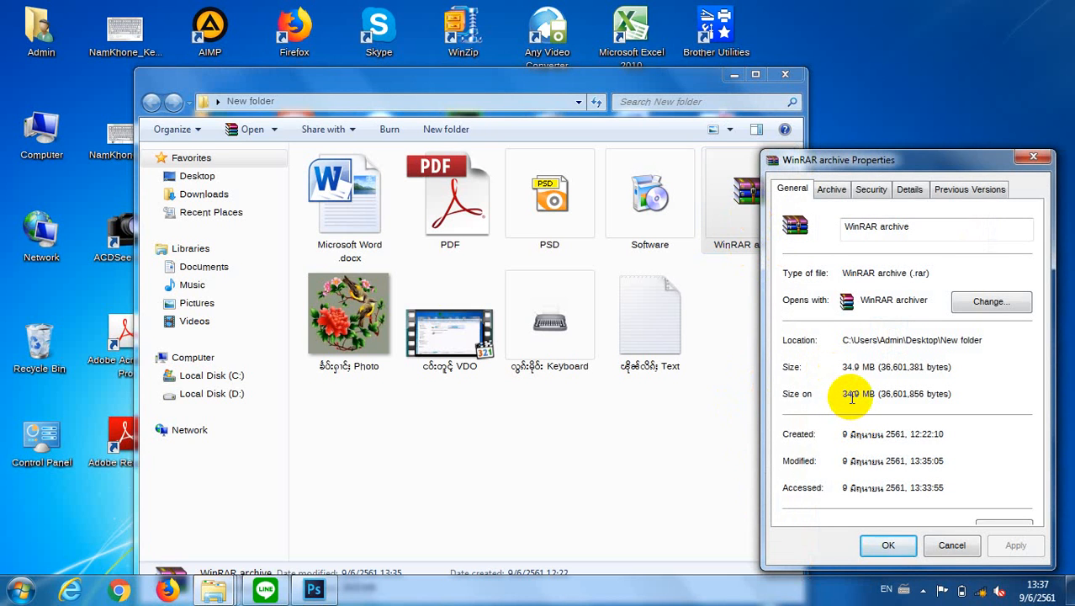
pyautogui.click(1033, 159)
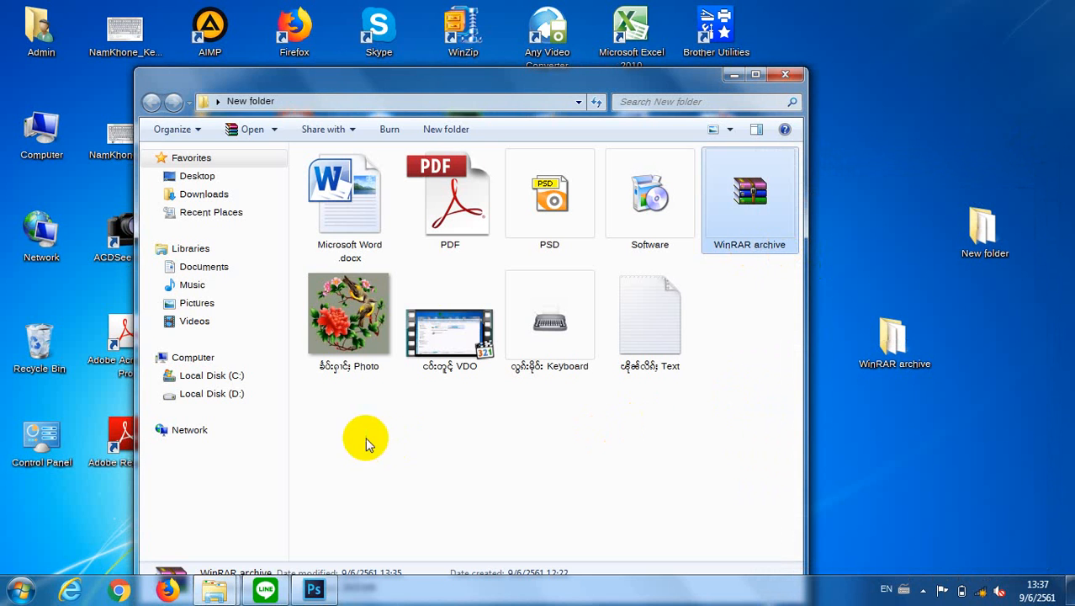
# Check the combined size of the eight extracted files in New folder through their properties
pyautogui.moveTo(310, 418); pyautogui.dragTo(658, 183)
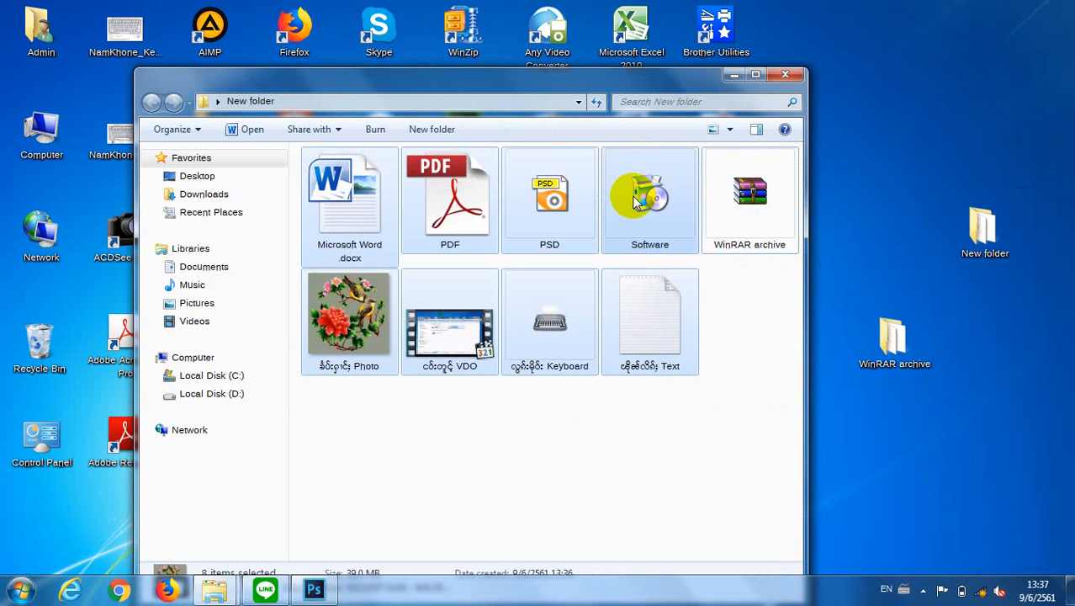
pyautogui.rightClick(634, 196)
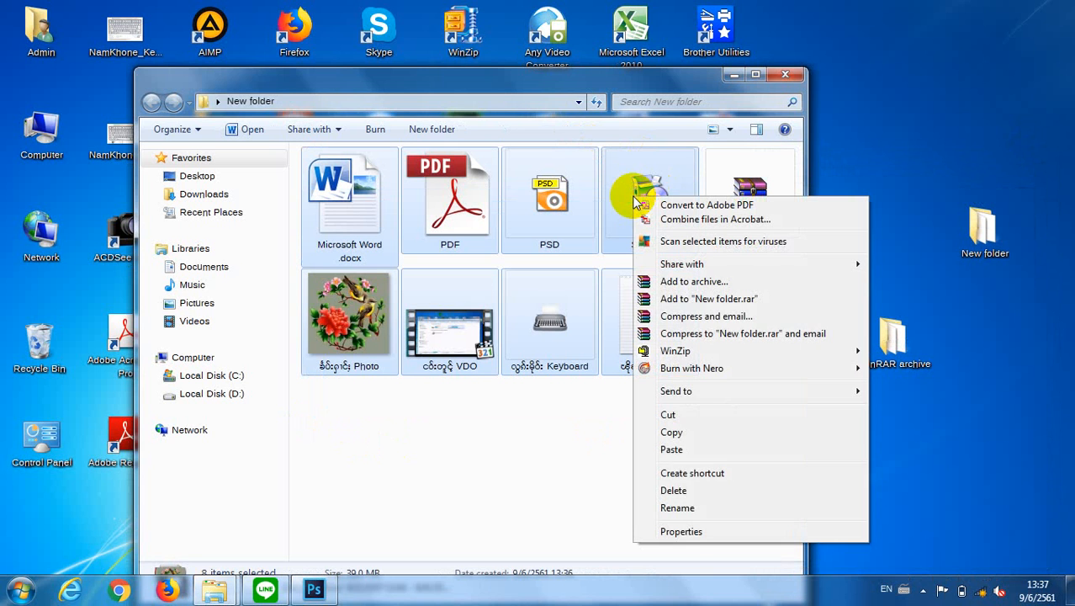
pyautogui.click(685, 533)
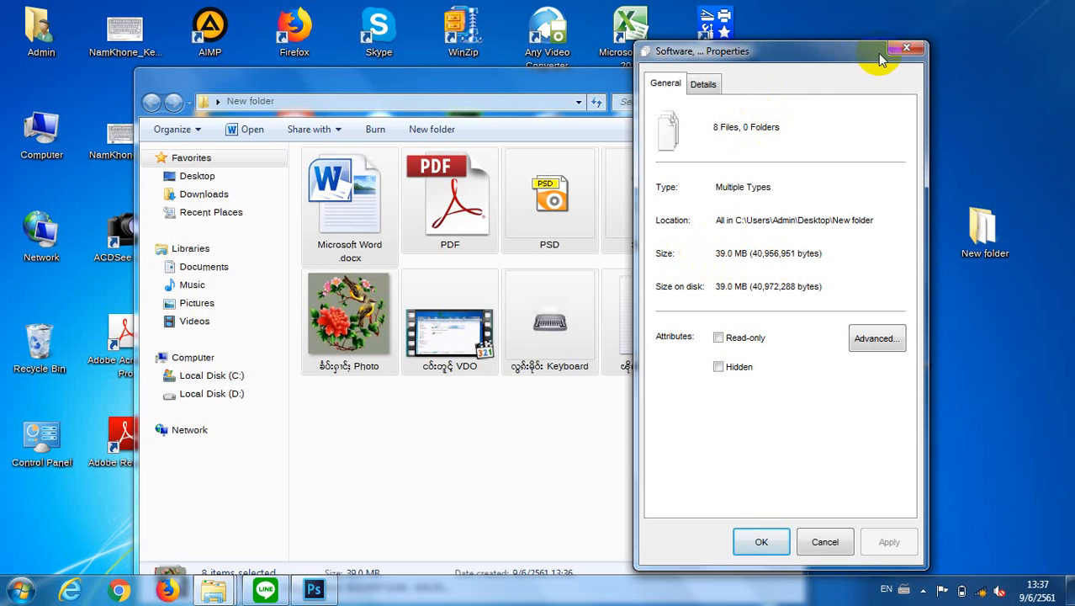
pyautogui.click(905, 49)
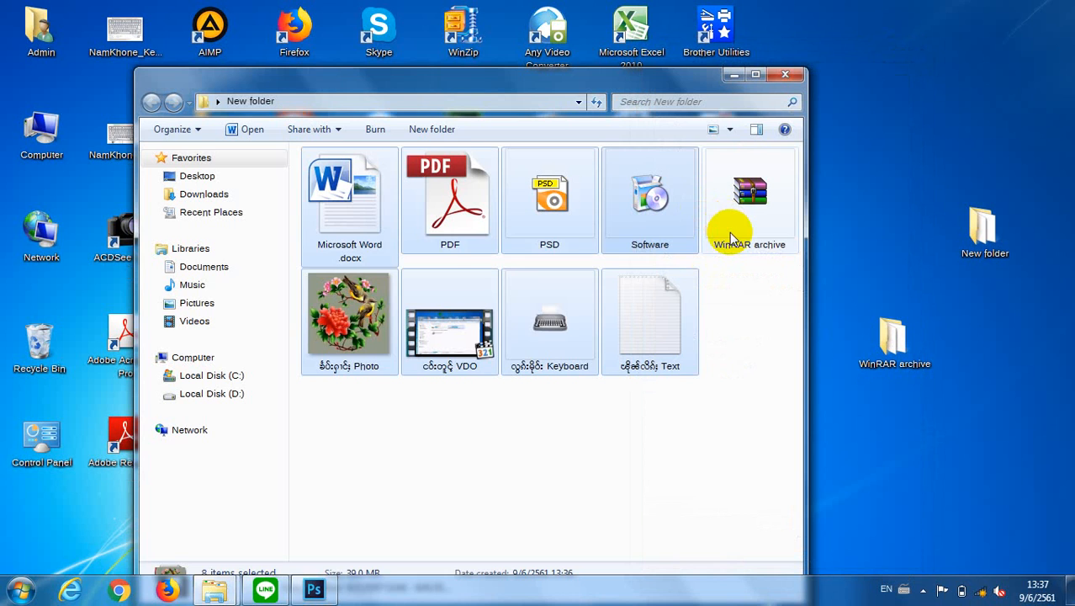
# Clear the file selection in New folder and close its window
pyautogui.click(729, 232)
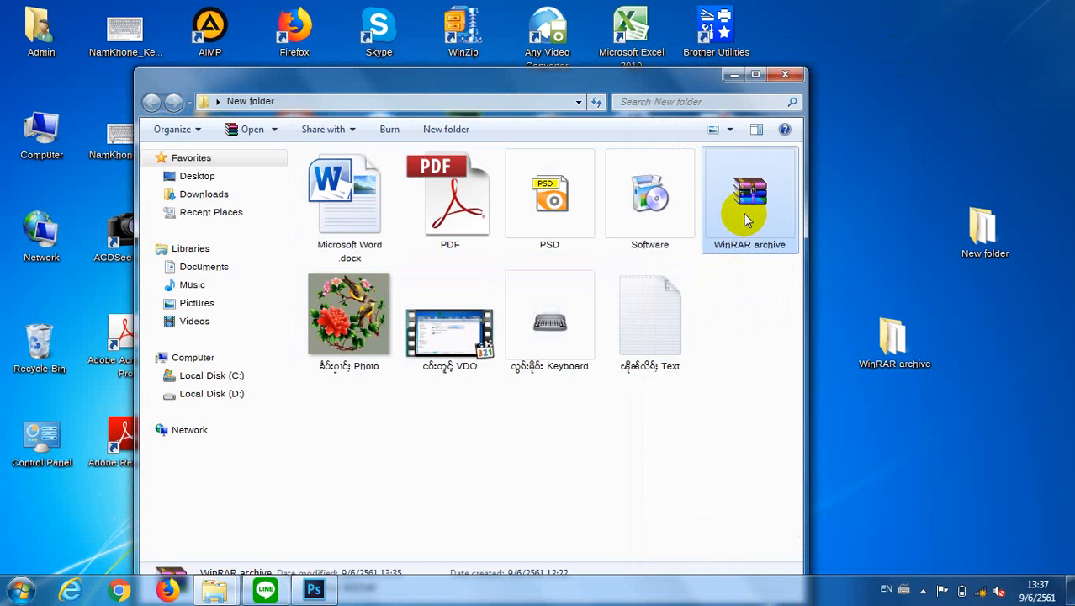
pyautogui.moveTo(710, 410); pyautogui.dragTo(370, 153)
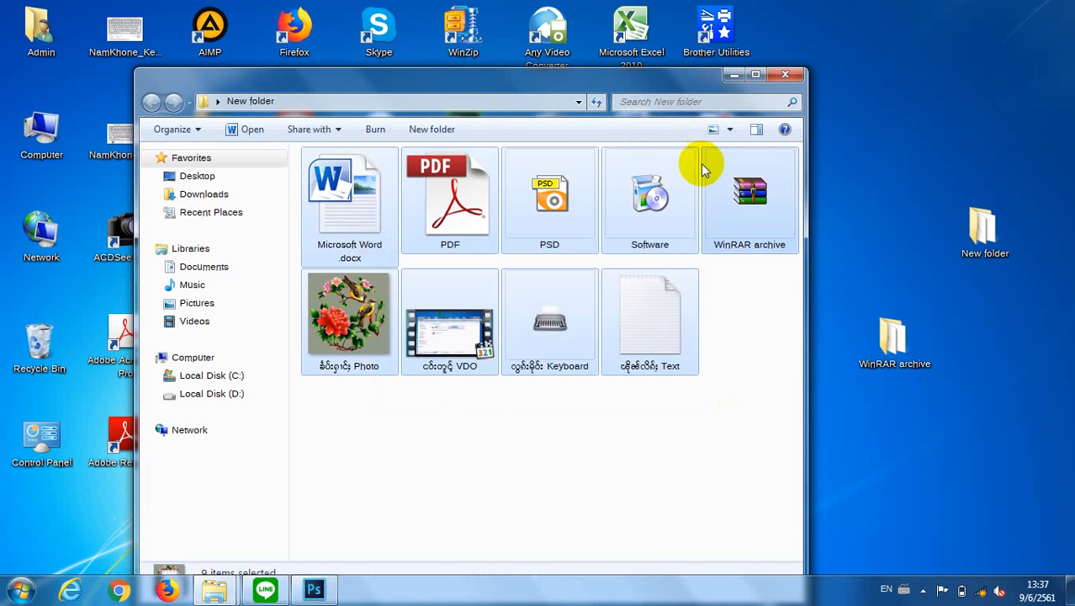
pyautogui.click(743, 313)
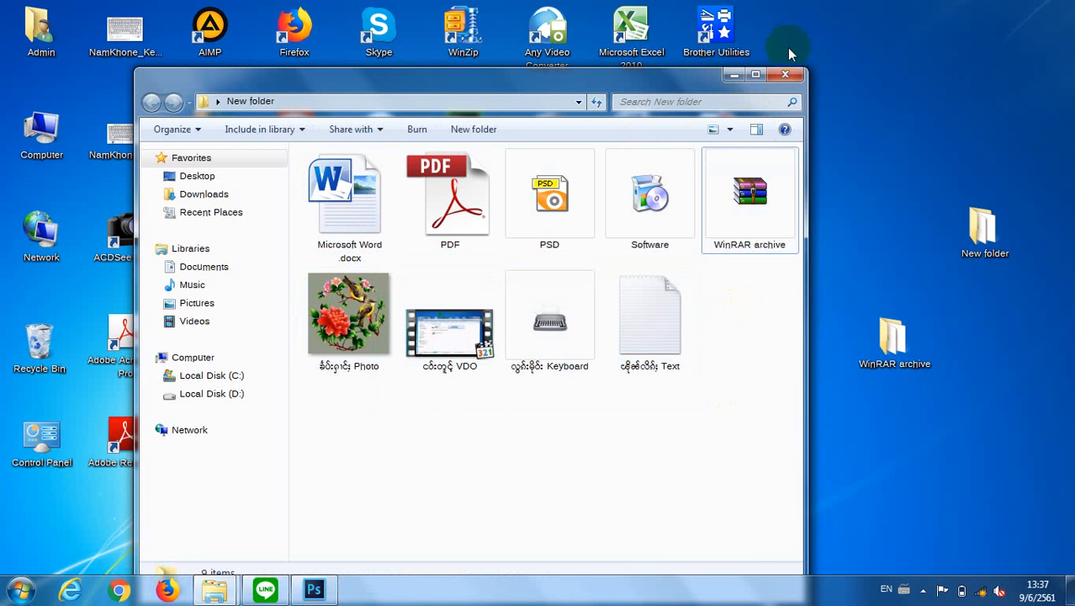
pyautogui.click(791, 76)
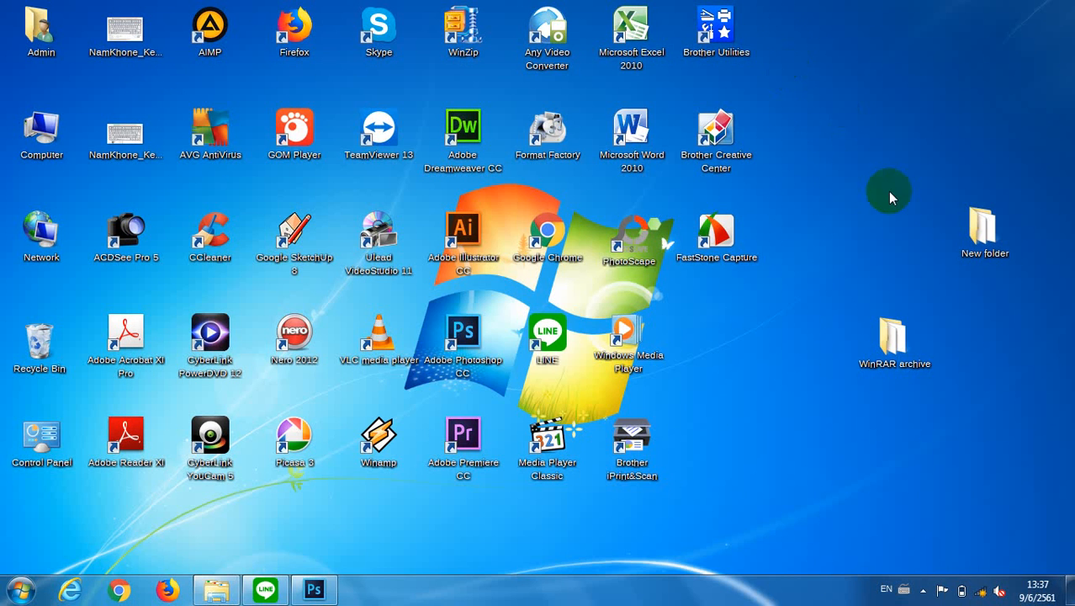
# Reopen the desktop folder named WinRAR archive, review the original files in it, and close the window
pyautogui.click(911, 356)
pyautogui.doubleClick(911, 355)
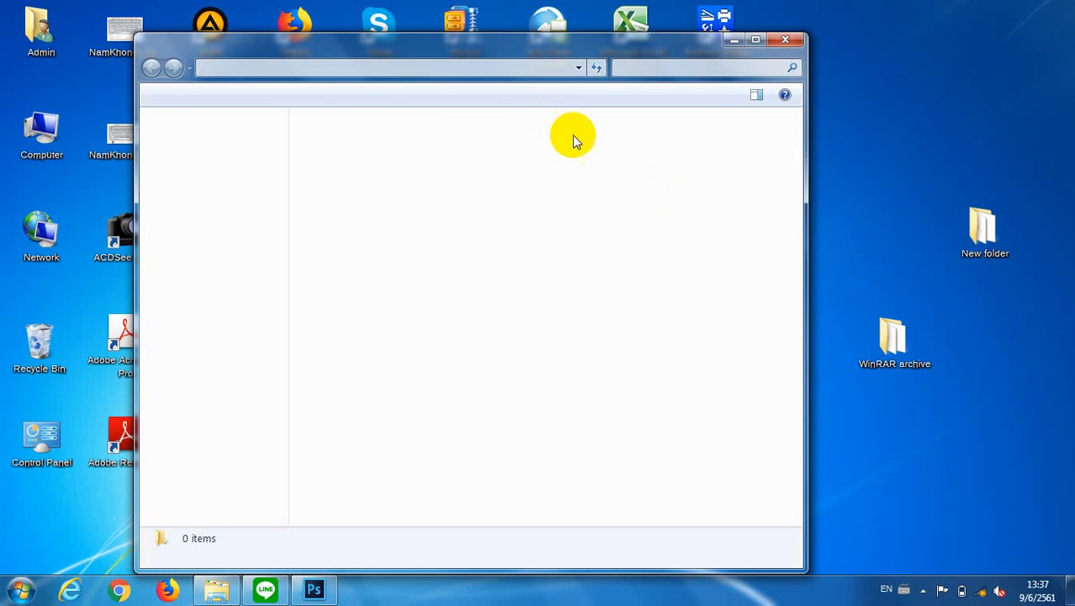
pyautogui.moveTo(507, 48); pyautogui.dragTo(448, 61)
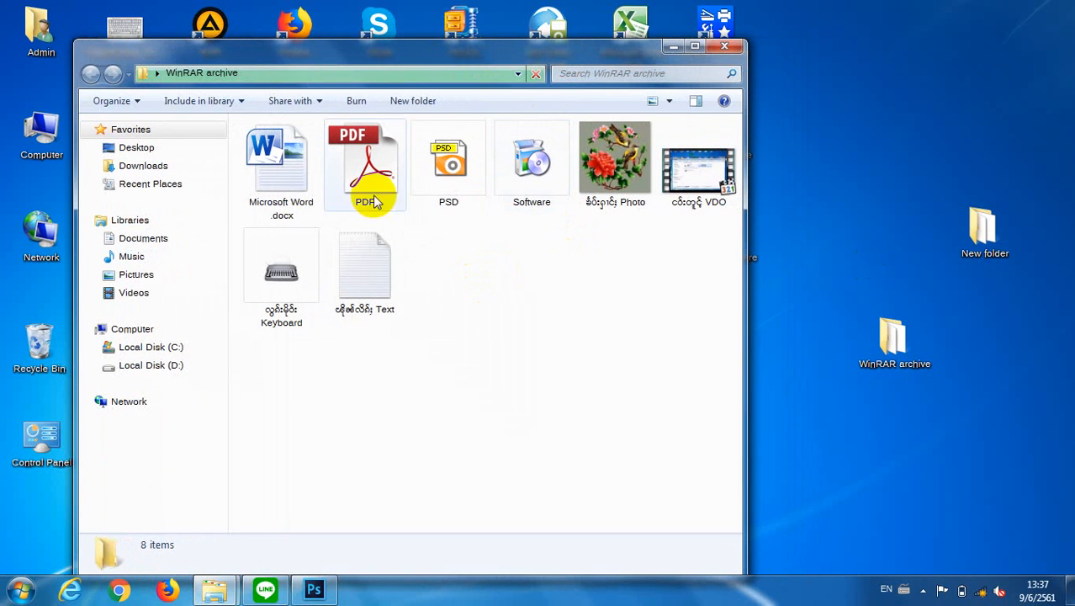
pyautogui.click(724, 45)
# Reopen New folder, review the archive alongside the extracted files, and close the window
pyautogui.click(963, 243)
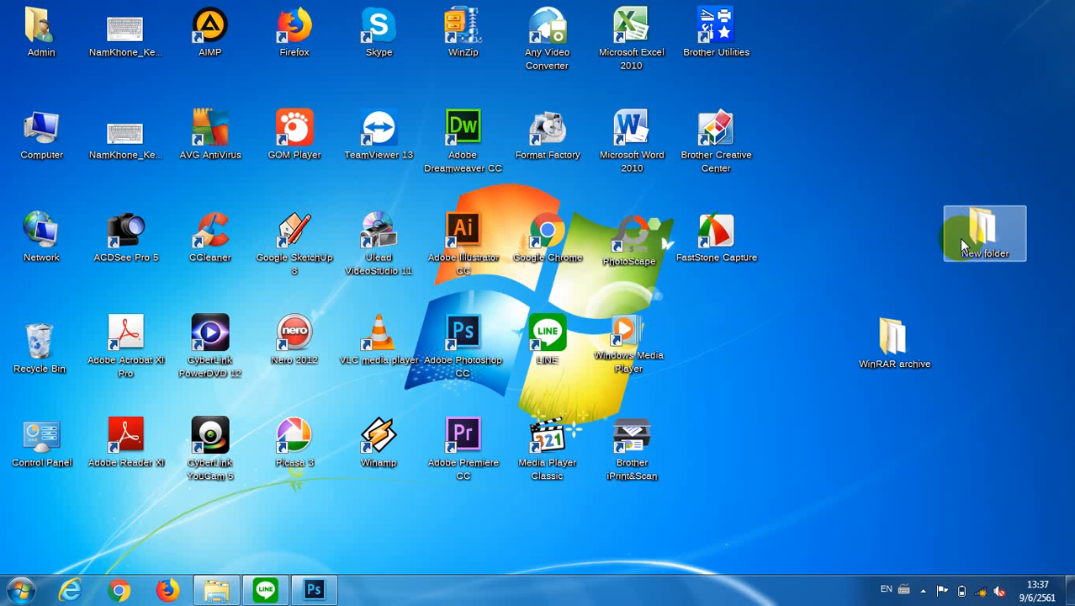
pyautogui.doubleClick(986, 240)
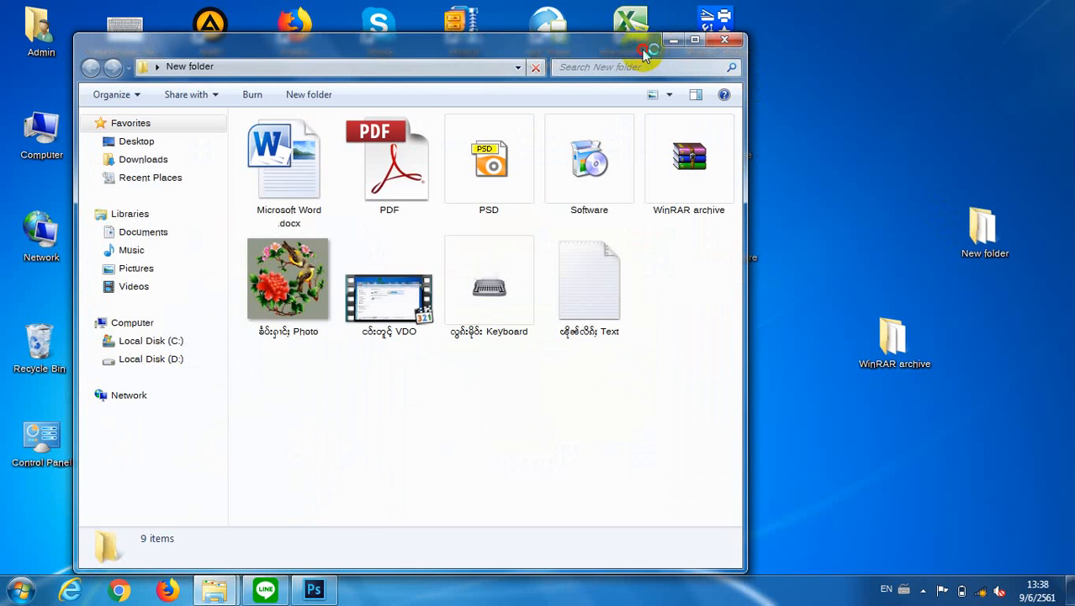
pyautogui.moveTo(646, 53); pyautogui.dragTo(603, 42)
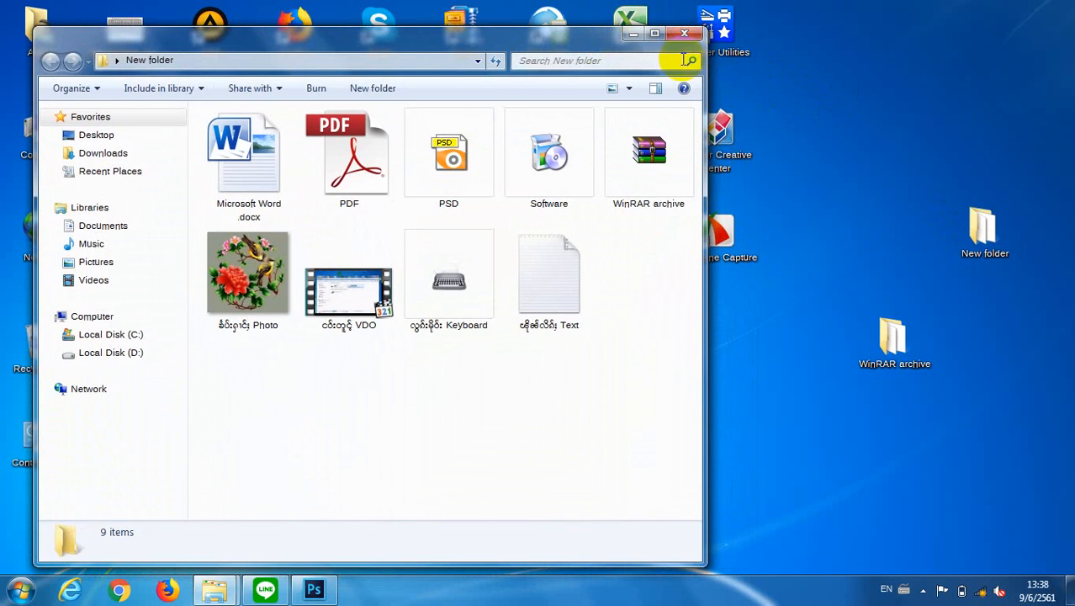
pyautogui.moveTo(684, 180); pyautogui.dragTo(844, 253)
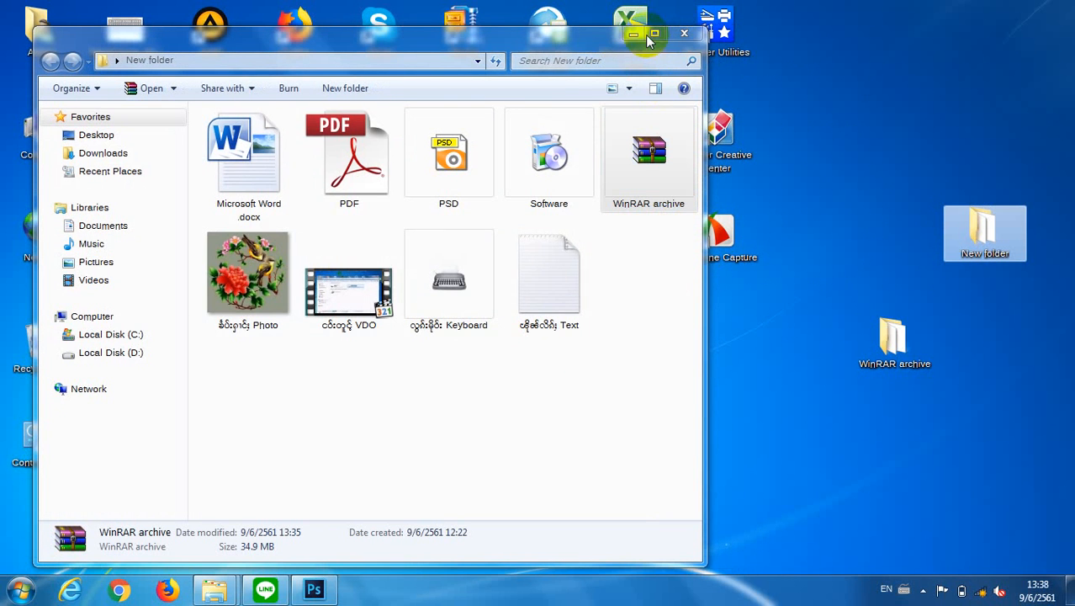
pyautogui.click(683, 33)
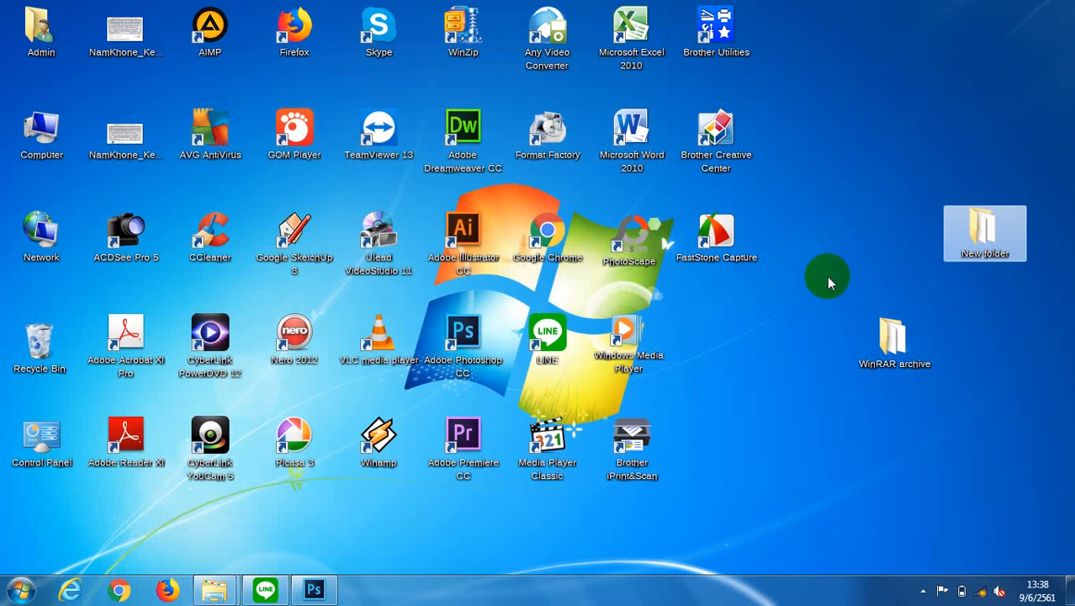